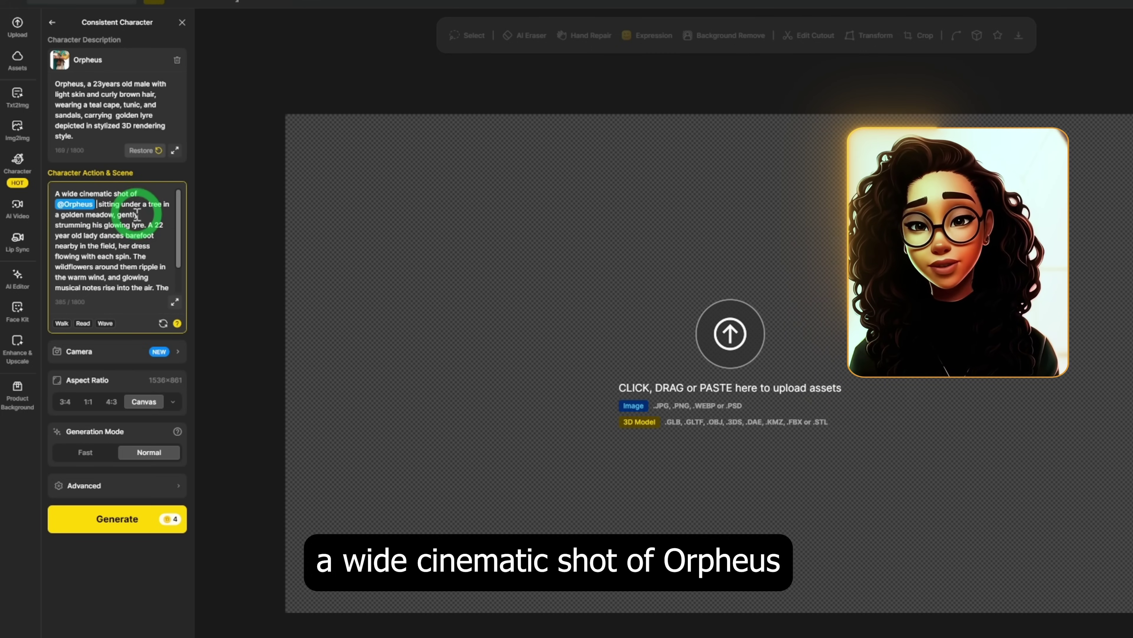
Step: Review the scene prompt for Orpheus, checking the description of the 22 year old lady dancing and the lighting and style details
scroll(107, 232, down, 2)
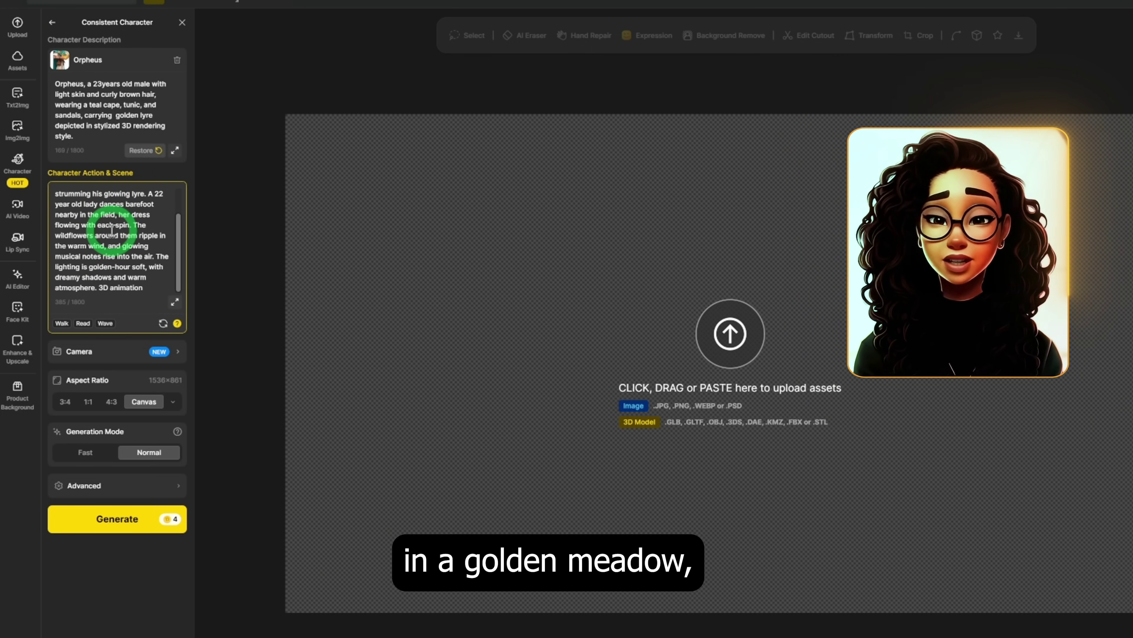
scroll(116, 243, up, 2)
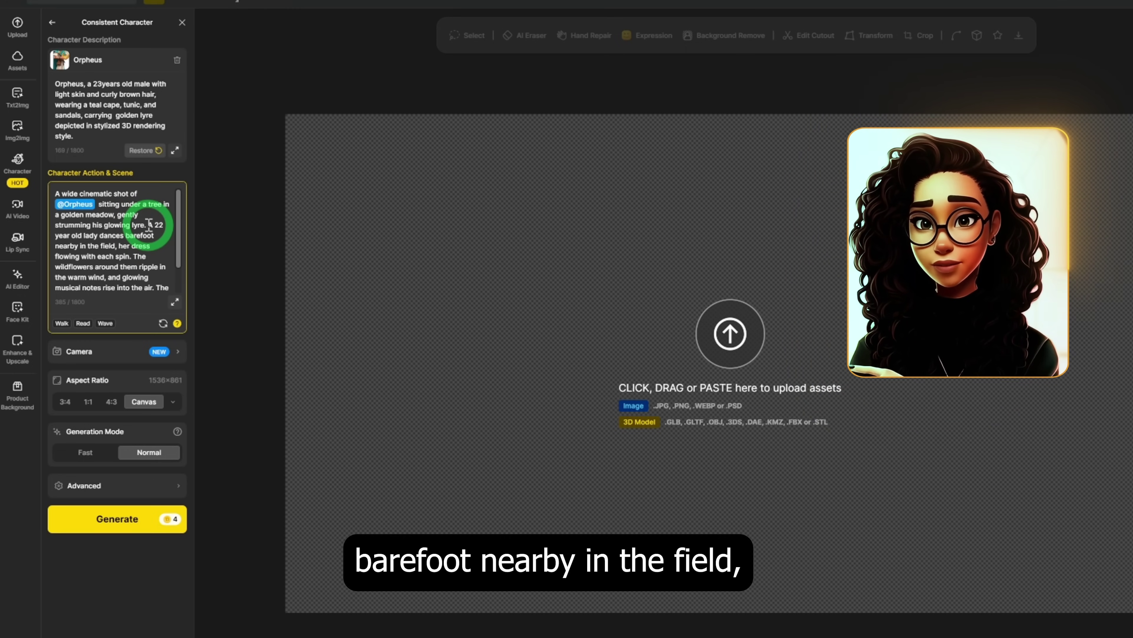
drag(149, 224, 158, 234)
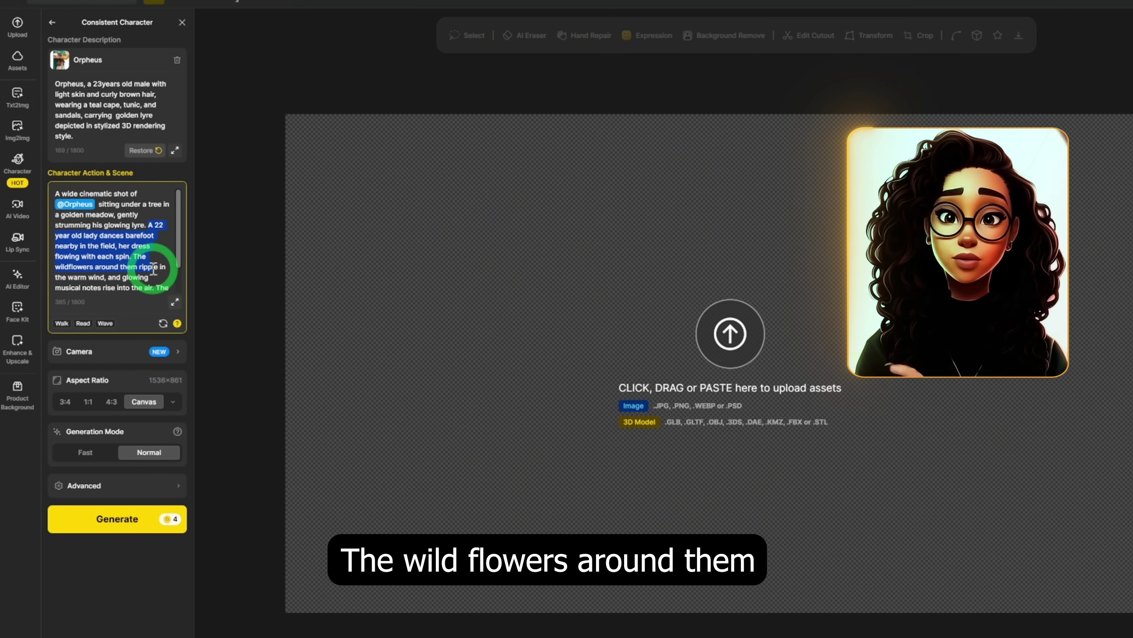
drag(162, 252, 163, 251)
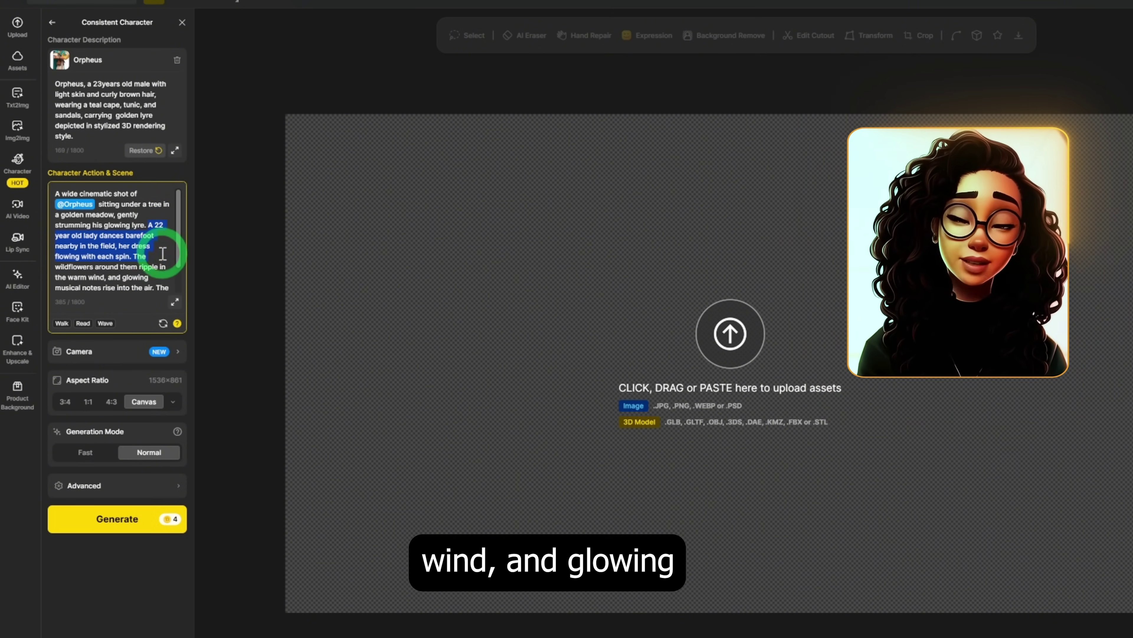
scroll(161, 255, down, 1)
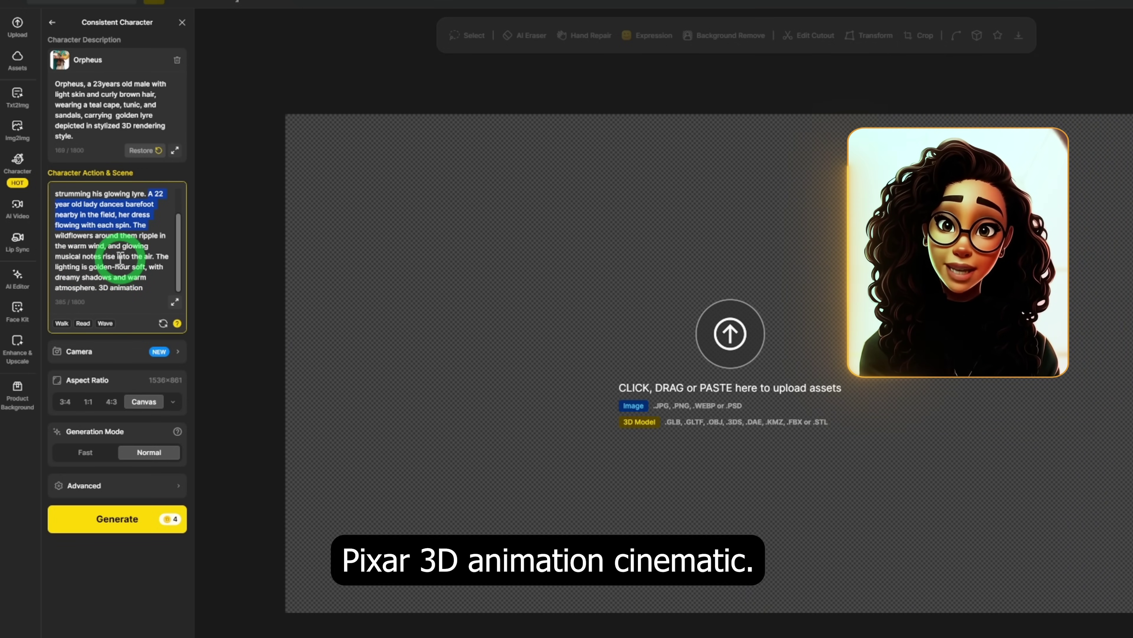
scroll(119, 261, up, 2)
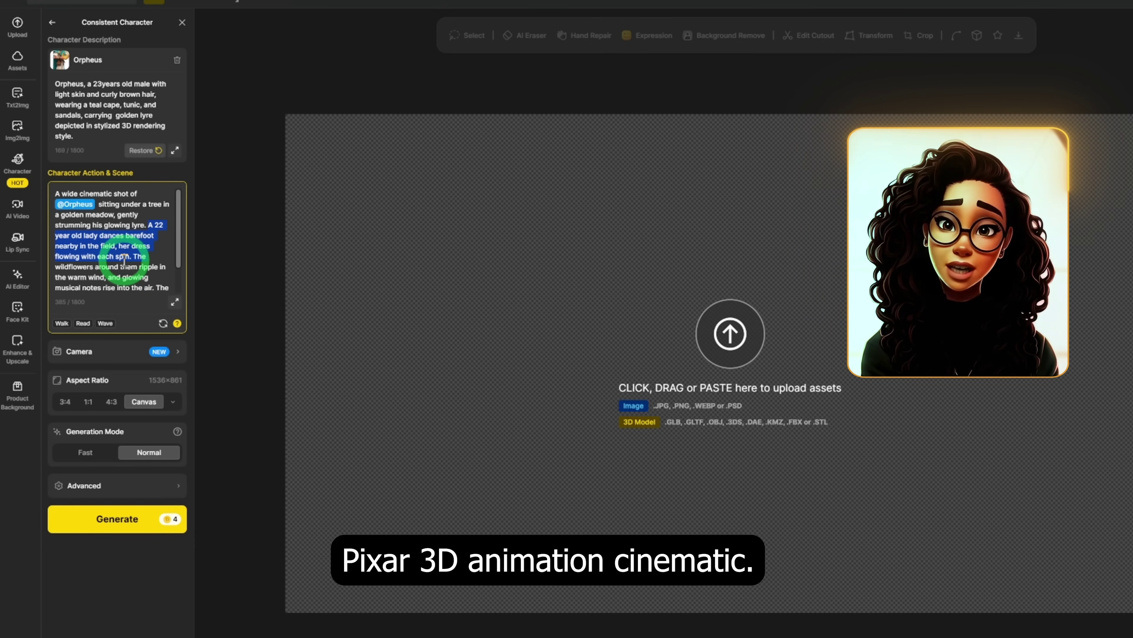
scroll(125, 263, down, 3)
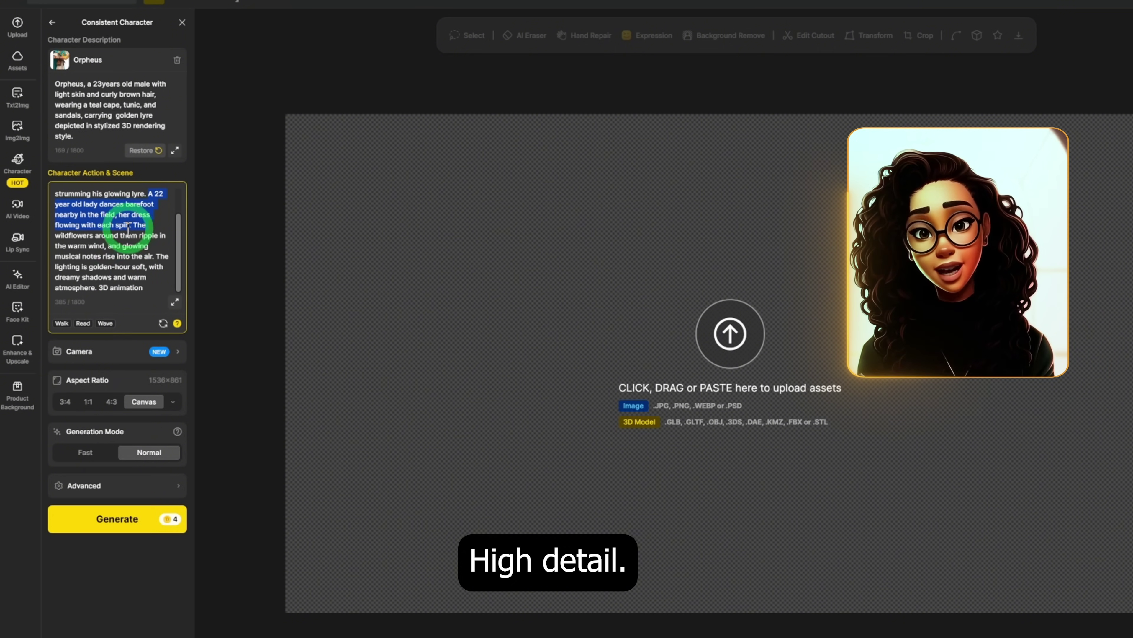
scroll(128, 230, up, 3)
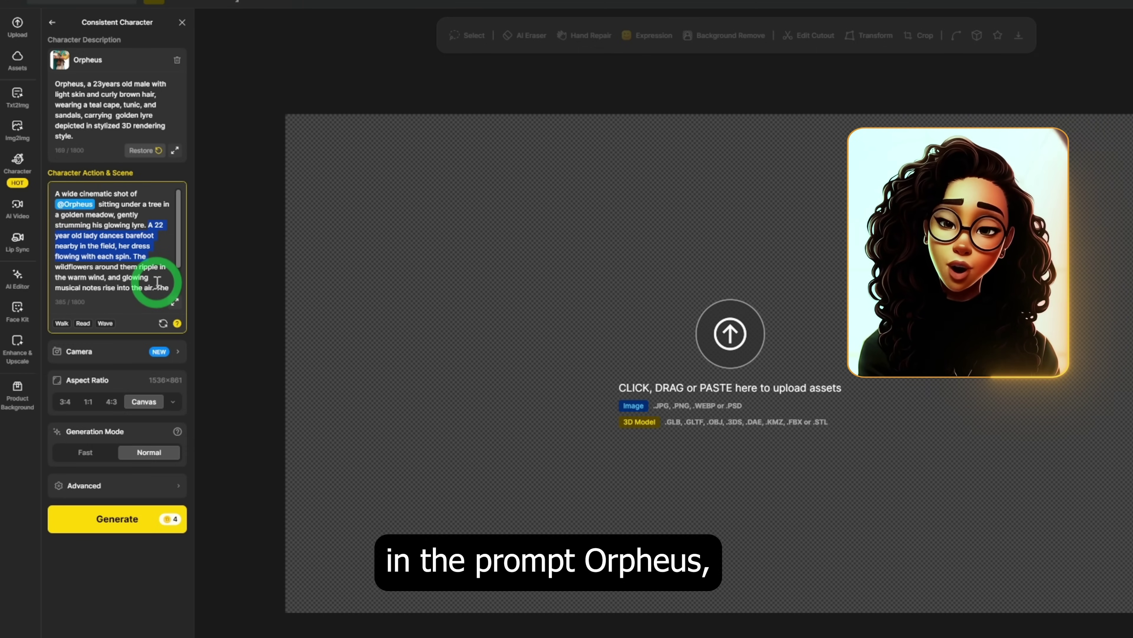
Step: Check the camera options, keep character direction and camera shot on Auto, and generate the Orpheus meadow scene
click(80, 358)
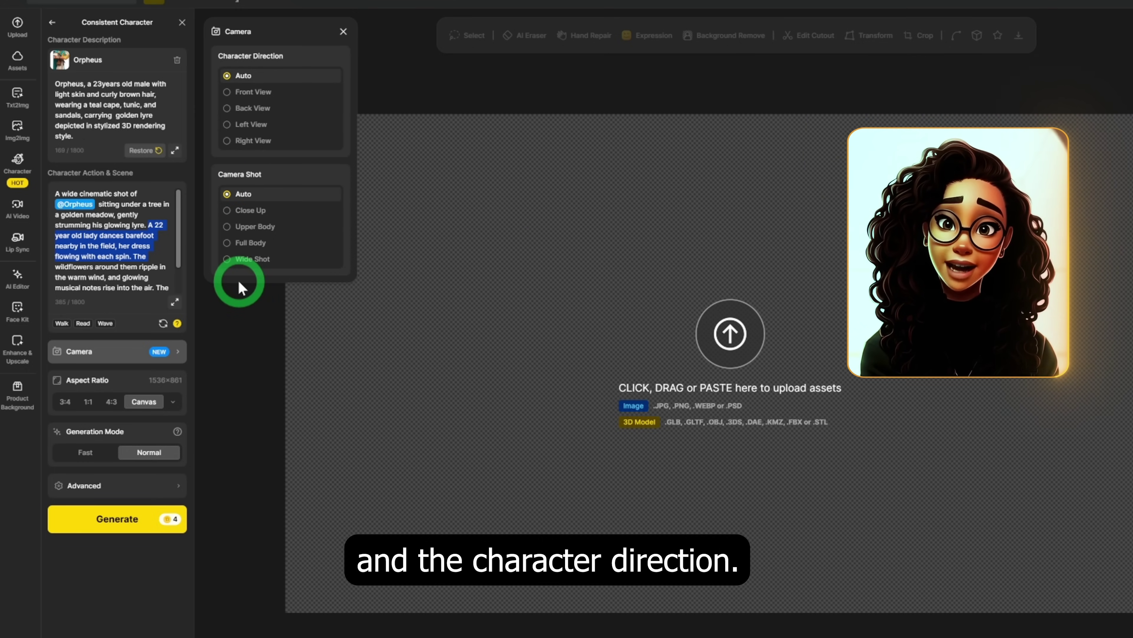
click(344, 32)
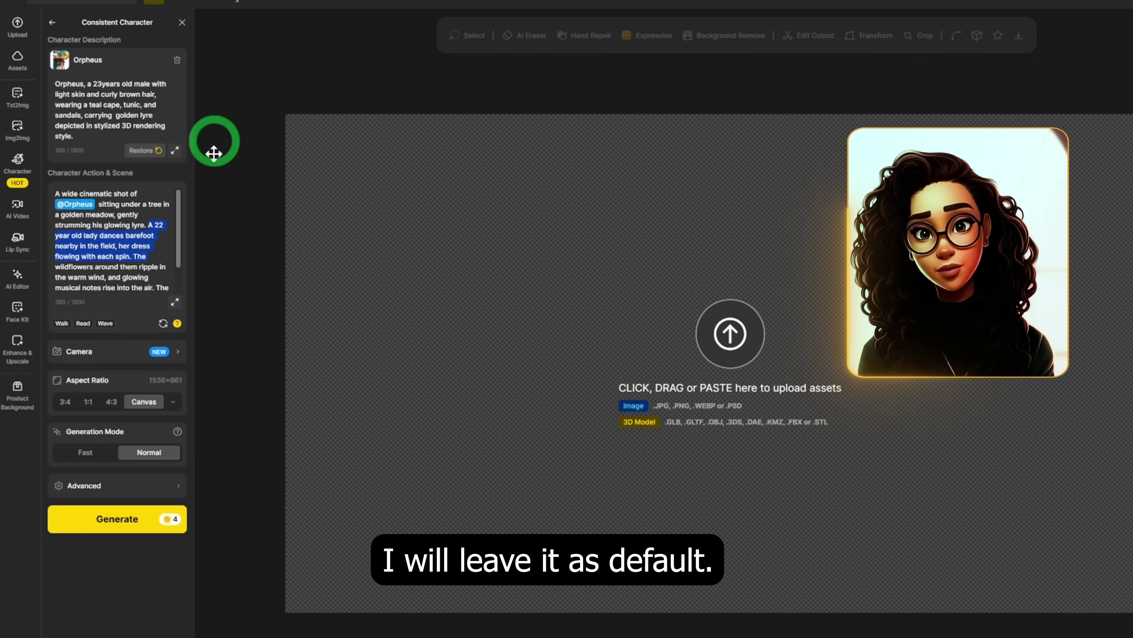
click(128, 521)
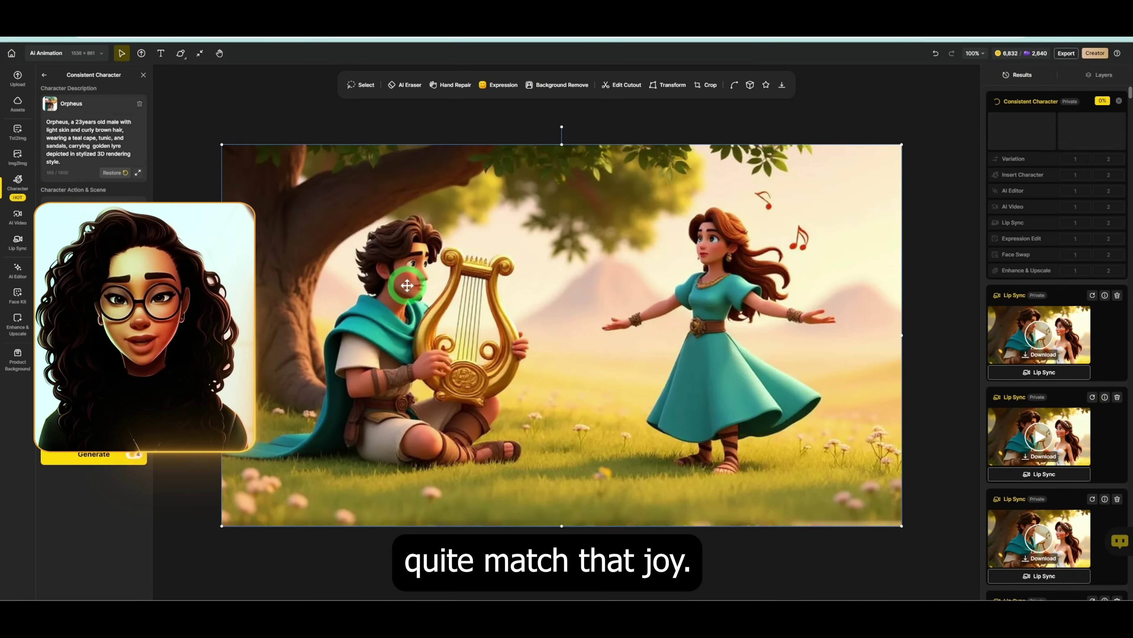
Step: Edit Orpheus's facial expression in the meadow image by setting Smile to 0.97, and apply the change
click(711, 294)
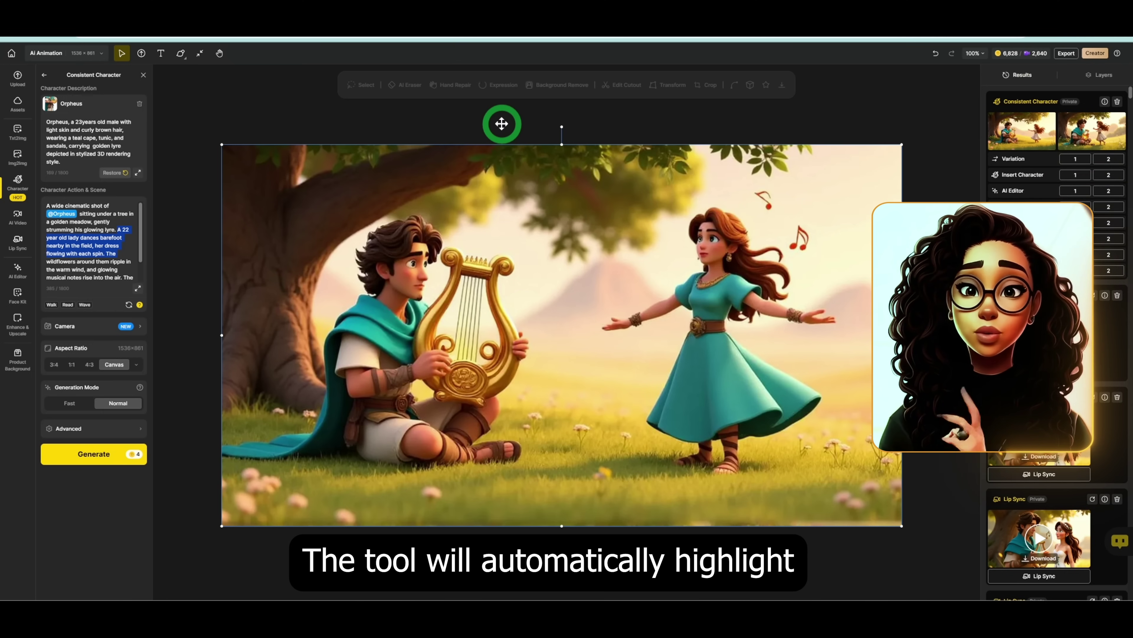
click(500, 85)
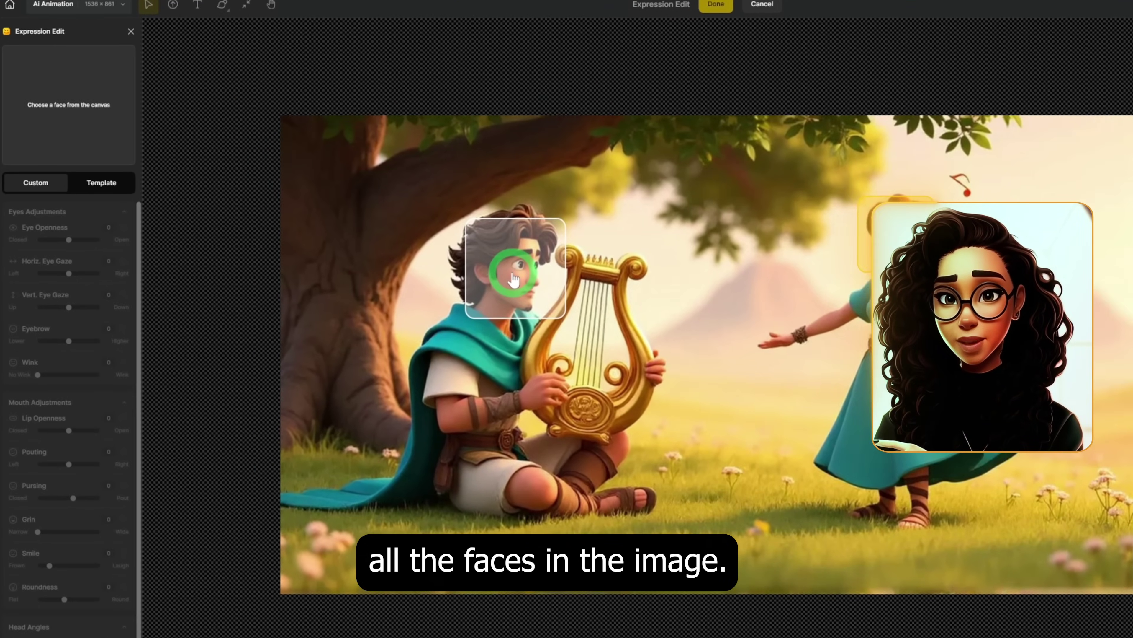
click(513, 279)
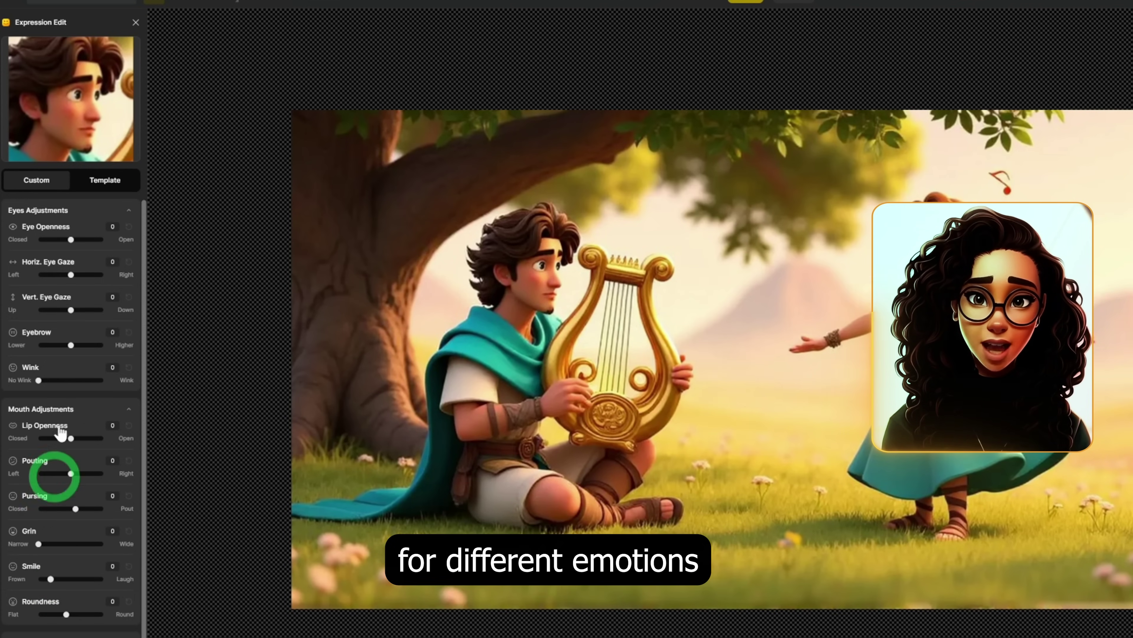
scroll(66, 538, down, 2)
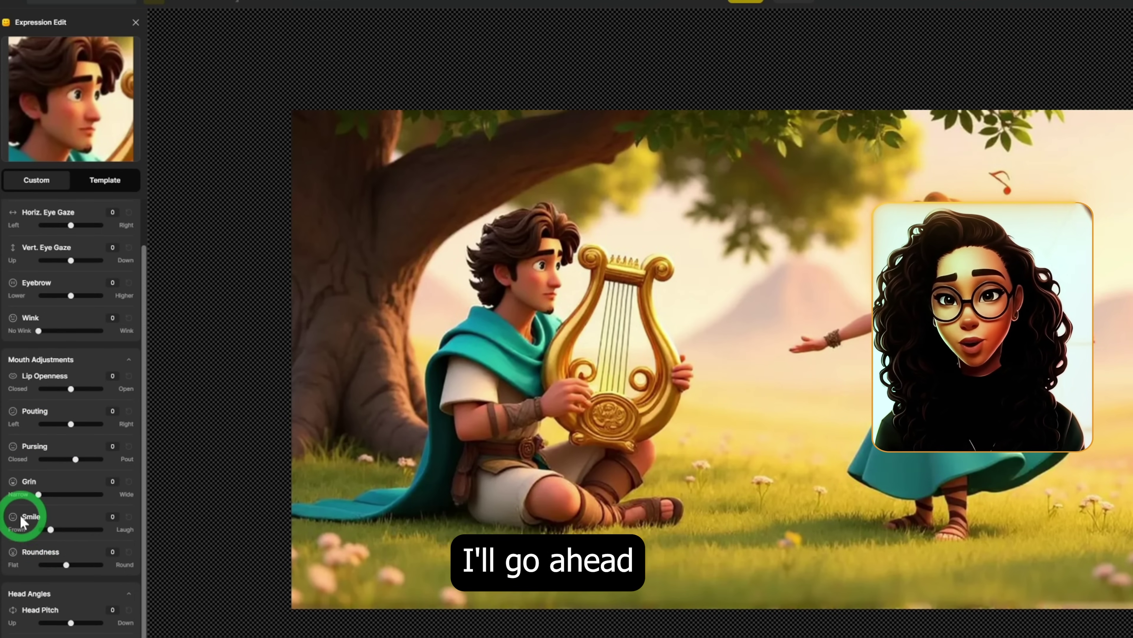
drag(58, 531, 74, 531)
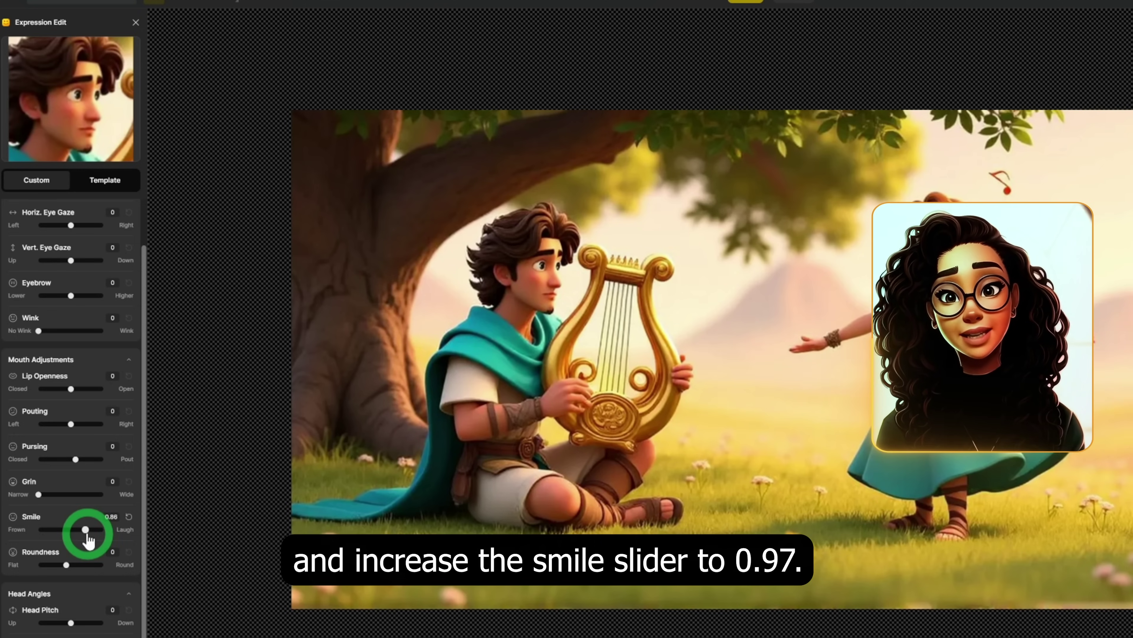
drag(90, 540, 91, 540)
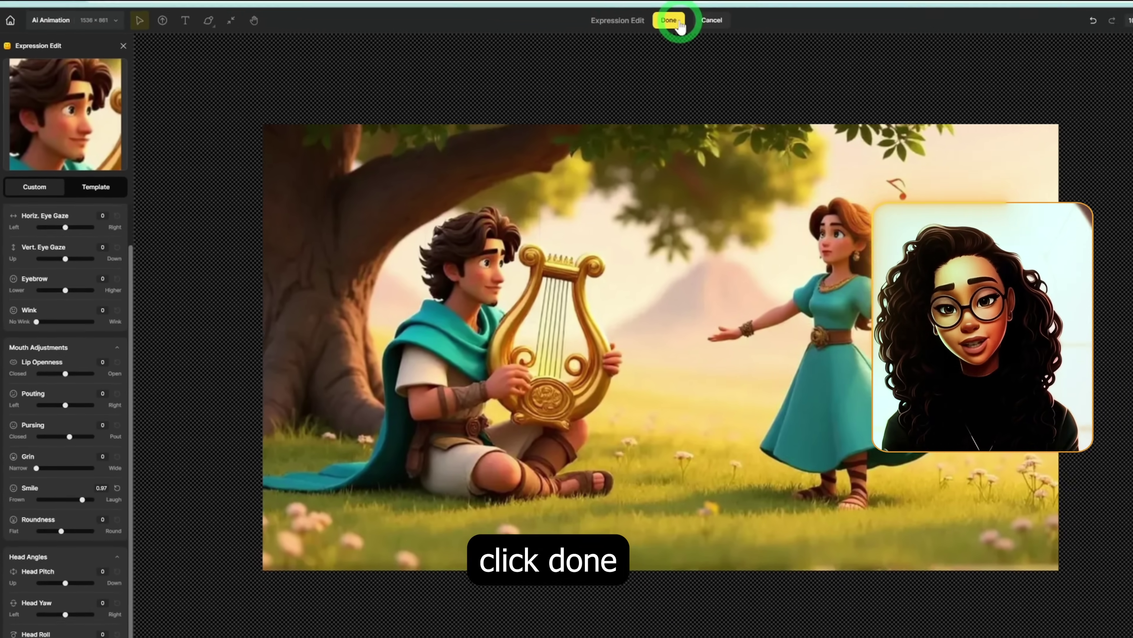
click(678, 22)
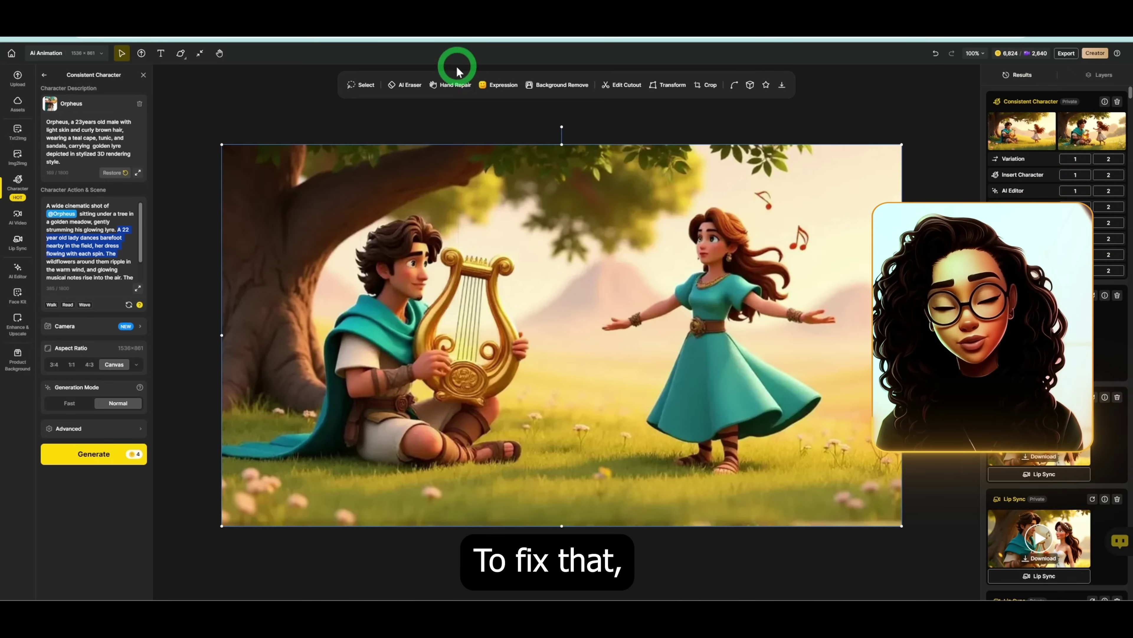
Step: Repair Orpheus's hand on the outer frame of the lyre using a lasso selection, and place the second generated result on the canvas
click(448, 89)
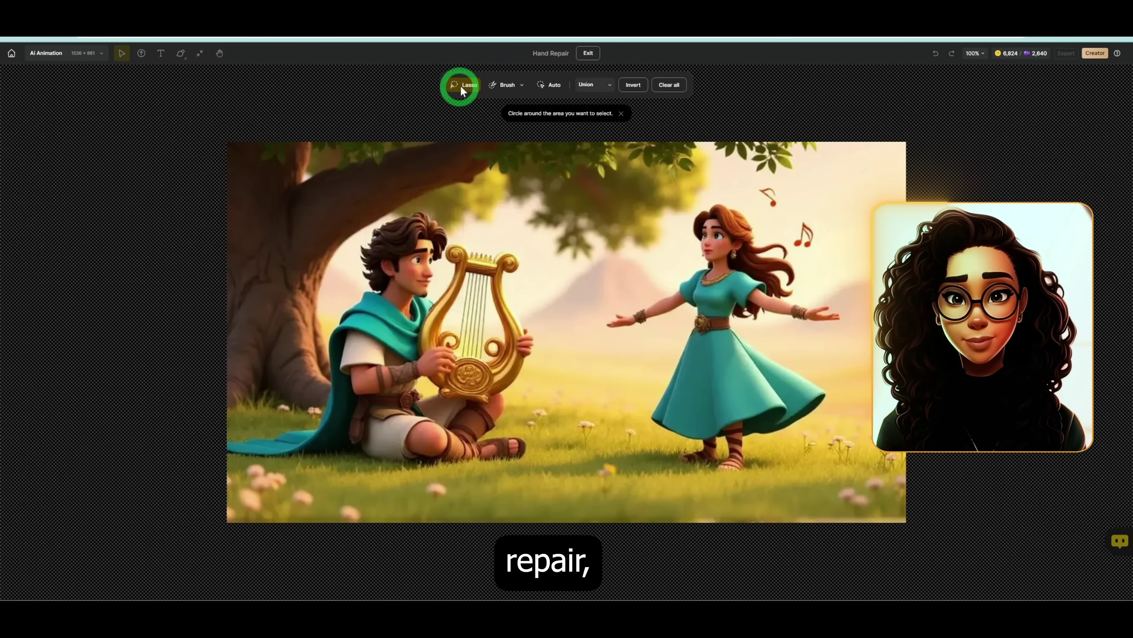
mouse_move(544, 322)
mouse_down()
mouse_move(519, 325)
mouse_move(514, 353)
mouse_move(535, 358)
mouse_move(540, 326)
mouse_up()
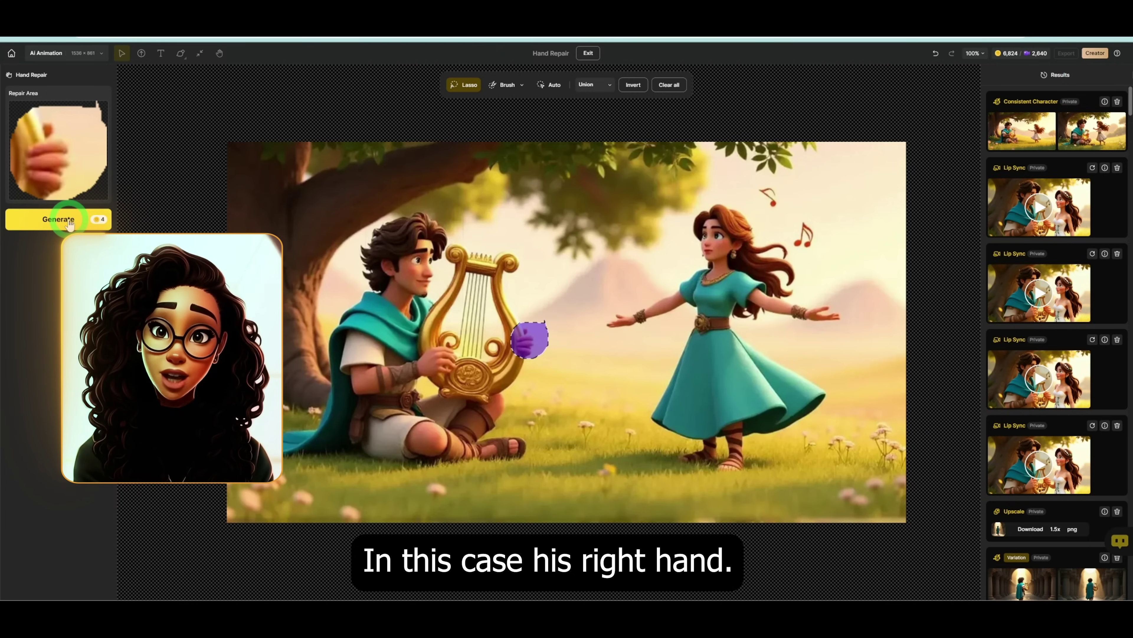
click(70, 223)
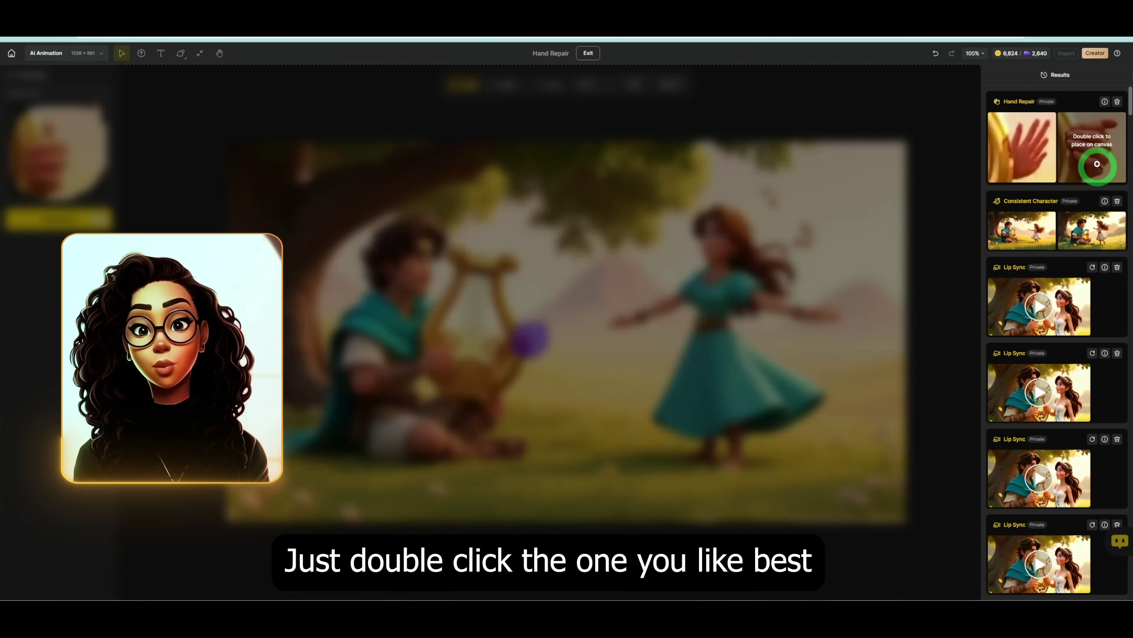
mouse_move(1095, 149)
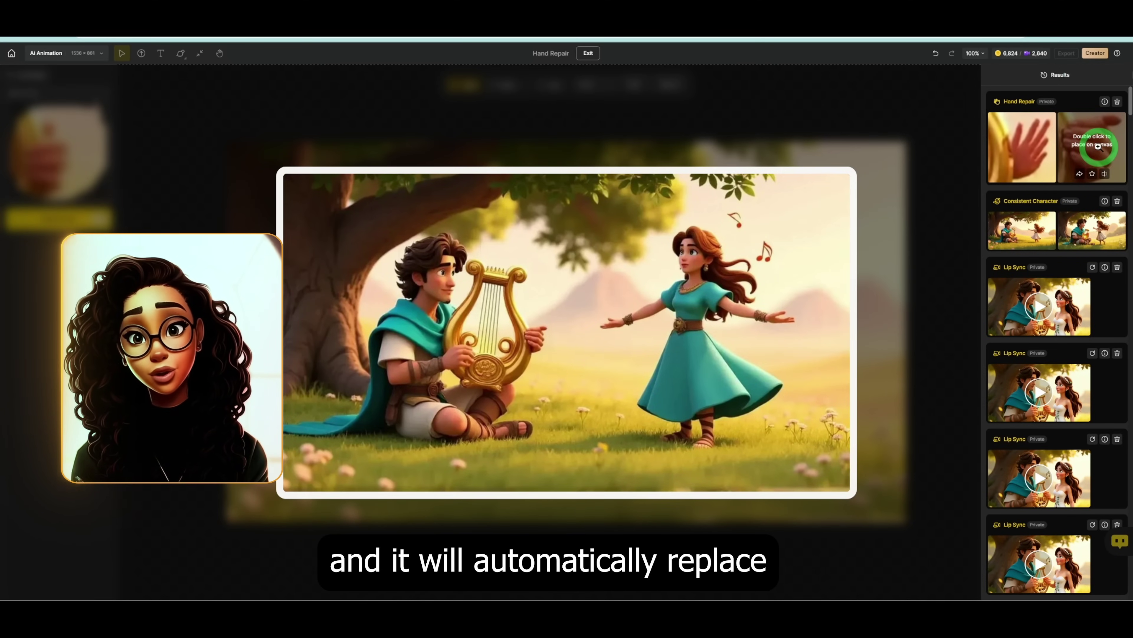
double_click(1094, 155)
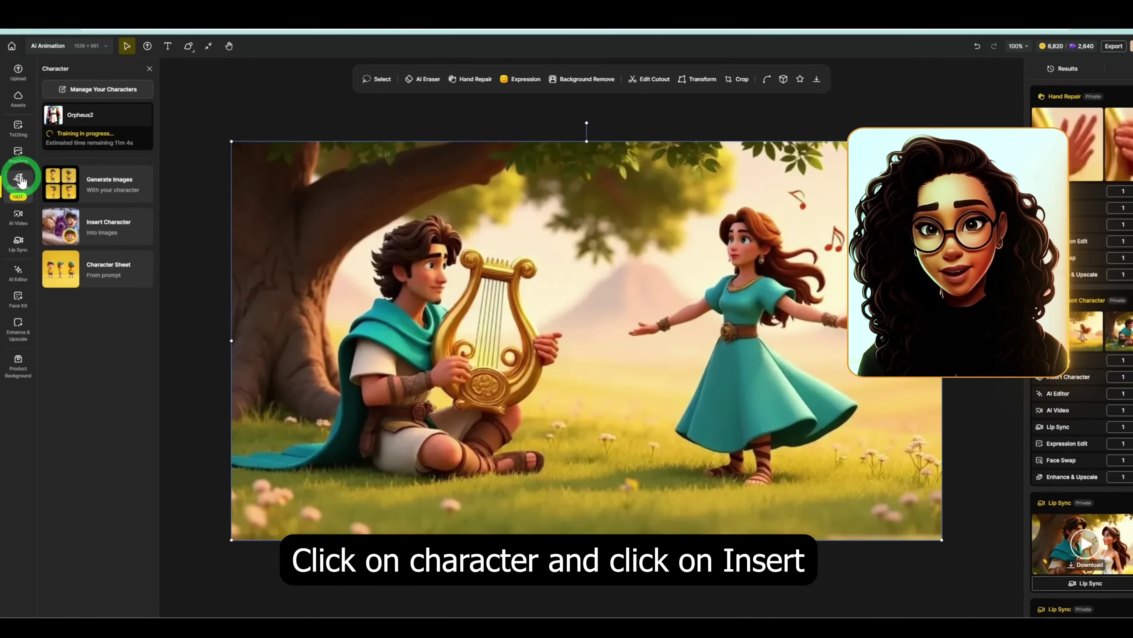
Step: Start Insert Character and lasso an area around the whole dancing woman in the teal dress
click(112, 231)
click(115, 234)
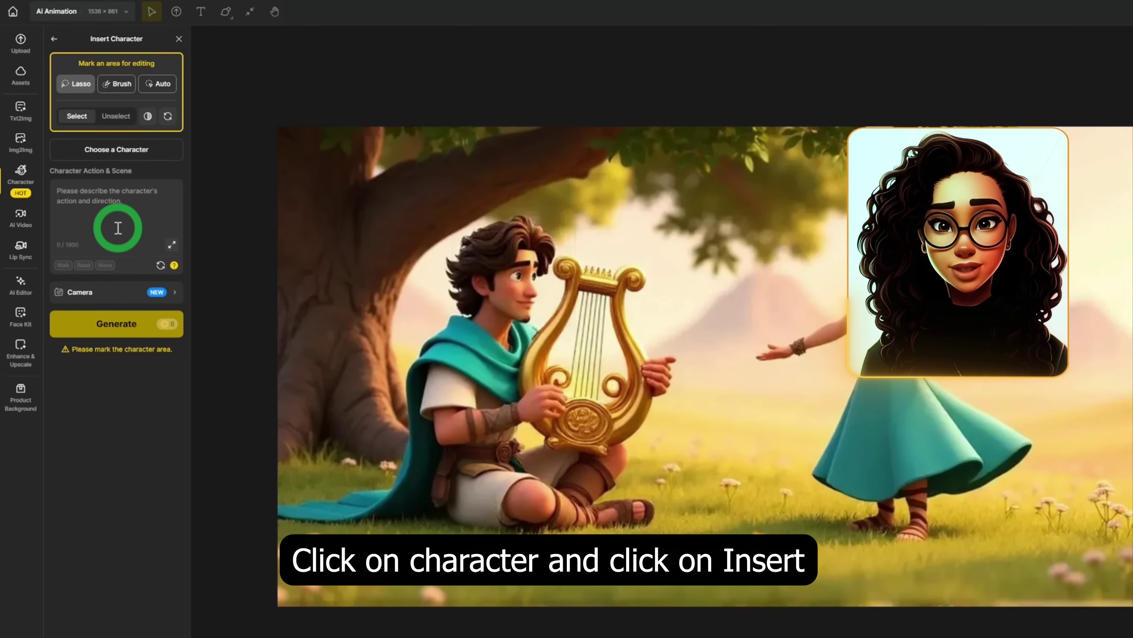
click(76, 80)
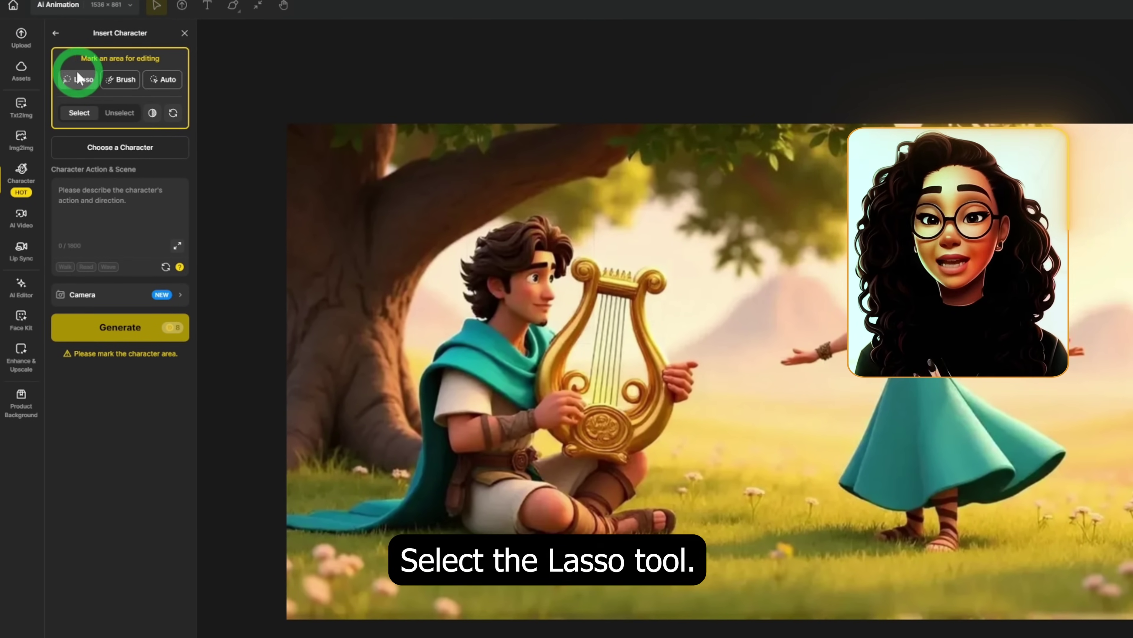
mouse_move(772, 386)
mouse_down()
mouse_move(800, 251)
mouse_move(831, 217)
mouse_move(880, 202)
mouse_move(949, 200)
mouse_move(974, 215)
mouse_move(1078, 312)
mouse_move(1094, 348)
mouse_move(1092, 424)
mouse_move(1070, 479)
mouse_move(1029, 550)
mouse_move(990, 576)
mouse_move(883, 569)
mouse_move(823, 547)
mouse_move(787, 473)
mouse_move(774, 381)
mouse_up()
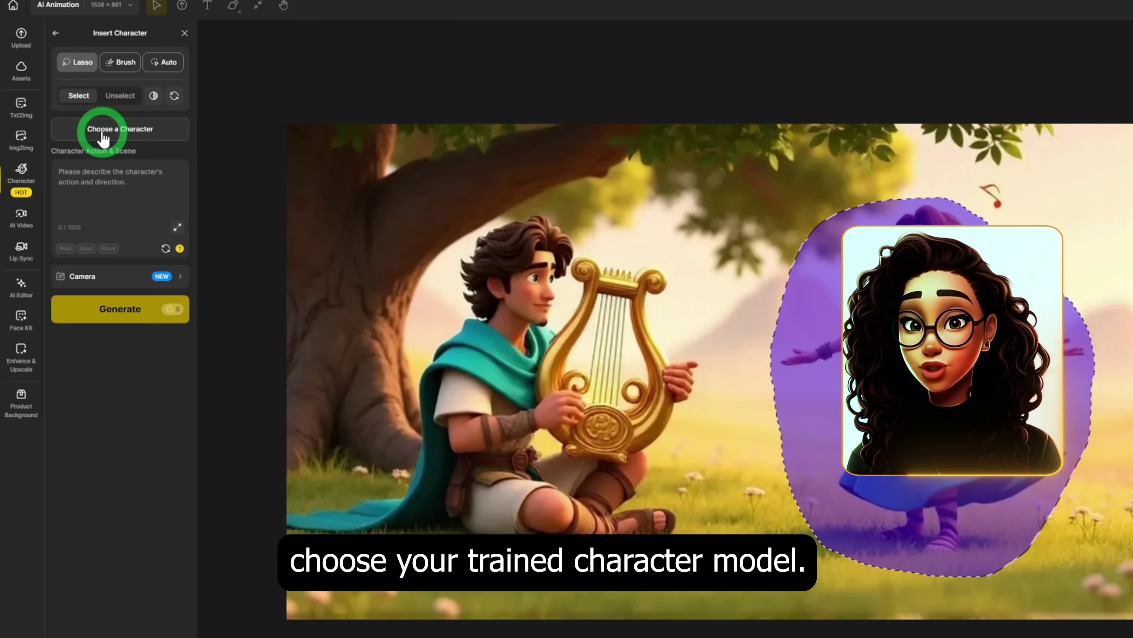
Step: Generate Eurydice in the marked area, dancing barefoot in the field, smiling softly, dress flowing with motion, 3D Pixar style, with character direction Left View
click(104, 134)
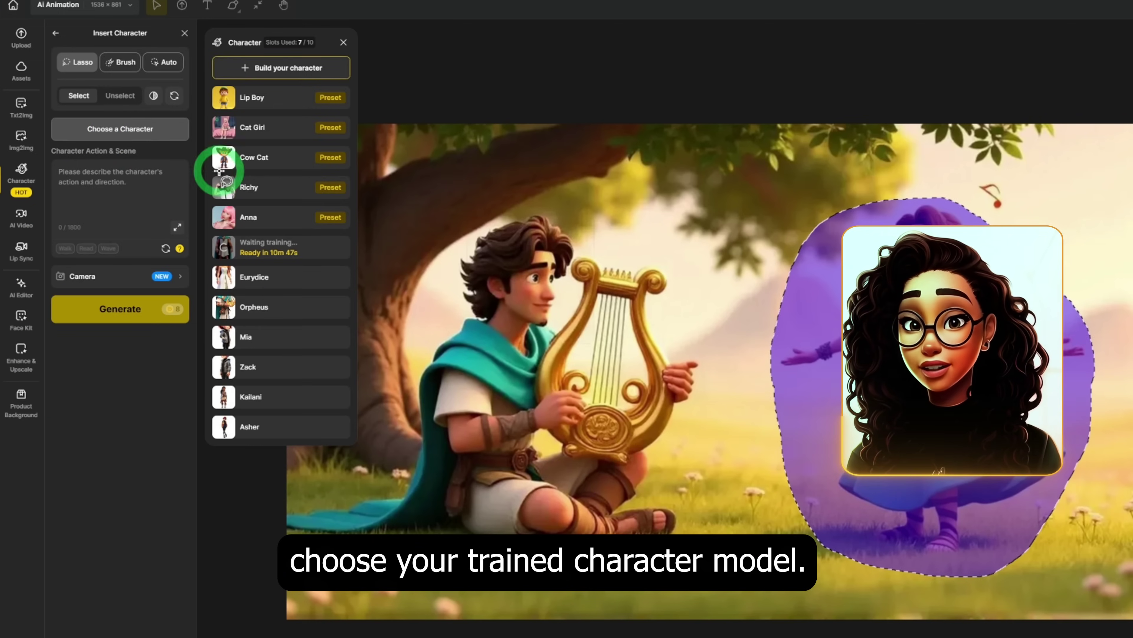
click(255, 279)
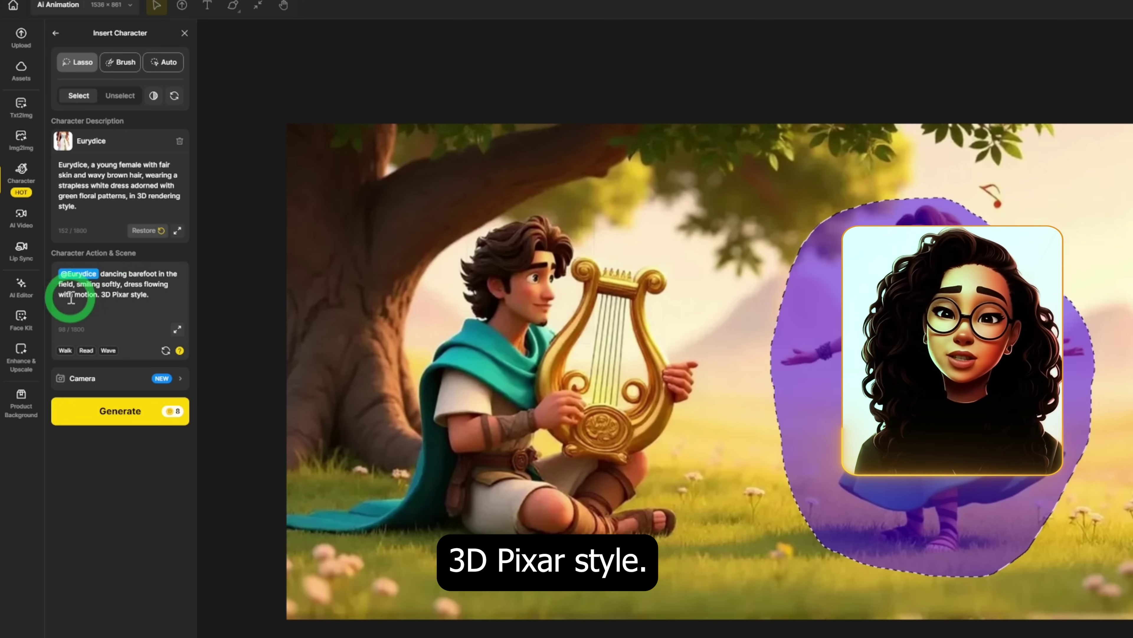
click(87, 380)
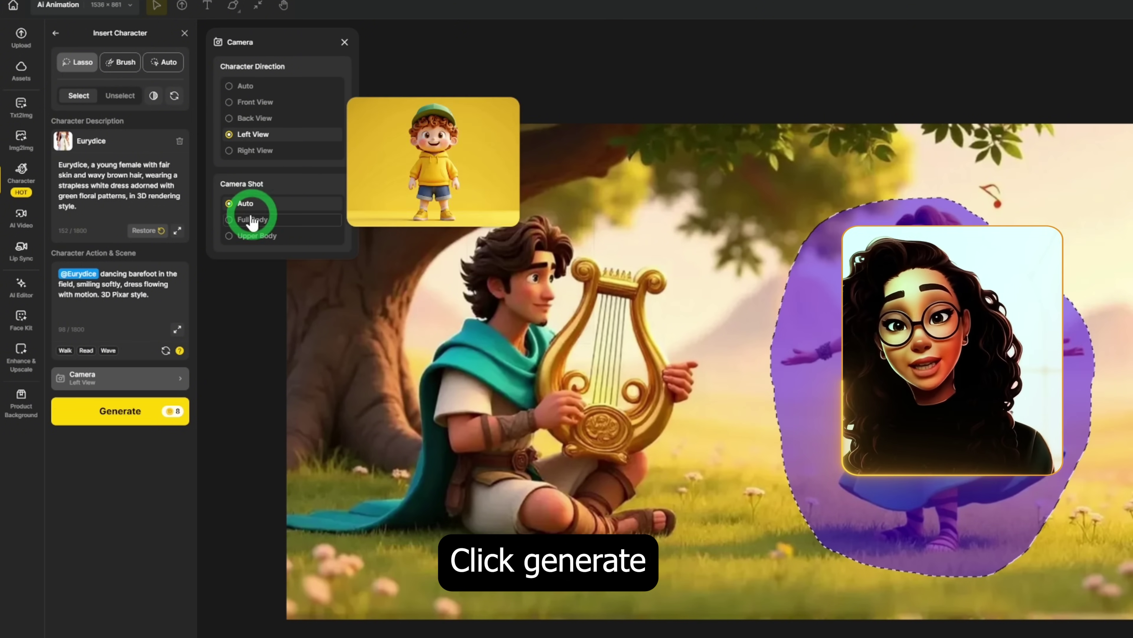
click(136, 419)
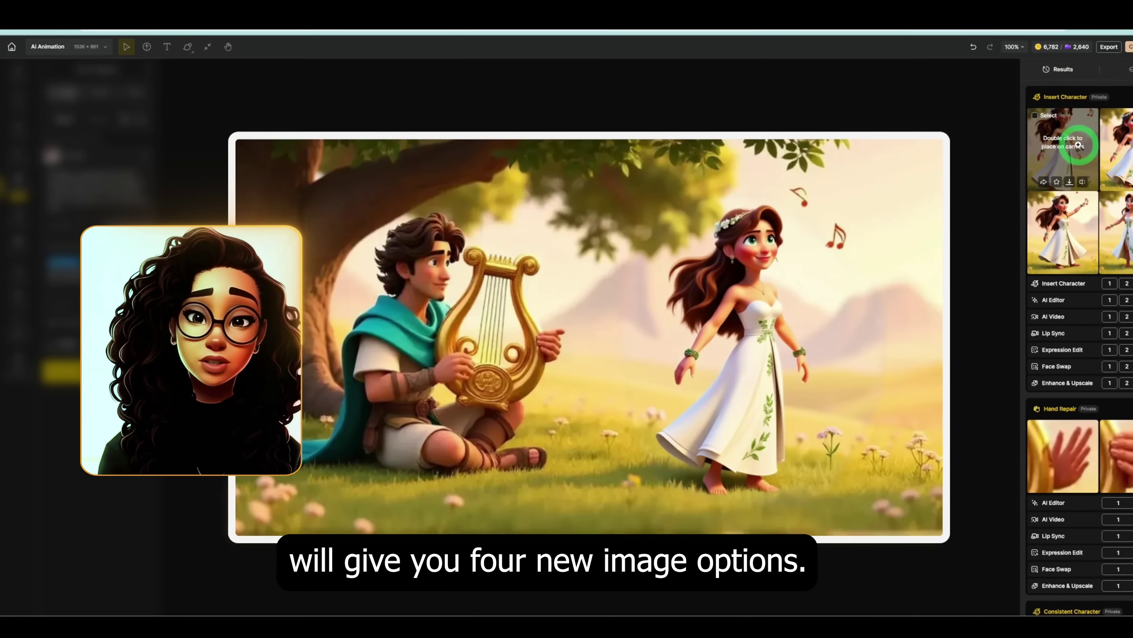
Step: Compare the generated Insert Character results and place the first one on the canvas
click(1114, 134)
double_click(1107, 235)
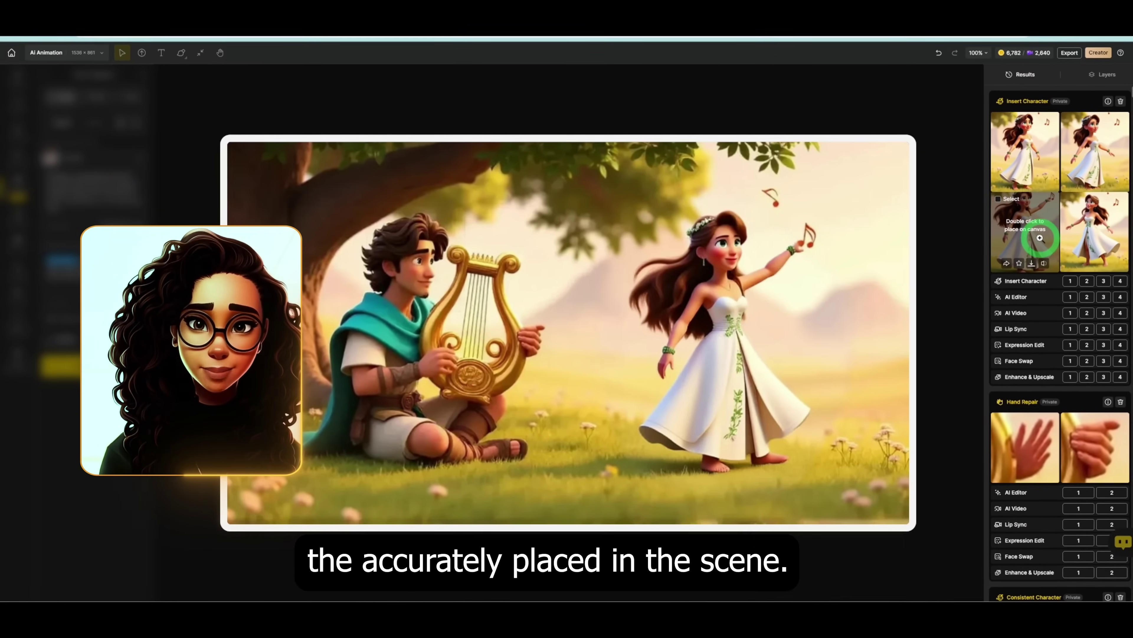
double_click(1016, 135)
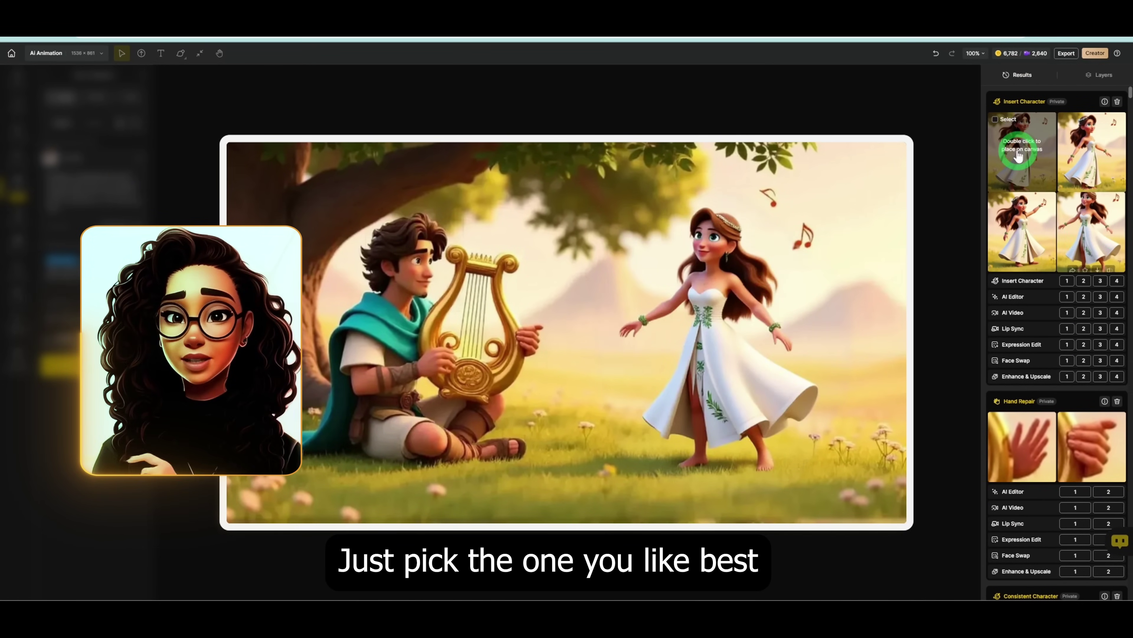
double_click(1083, 245)
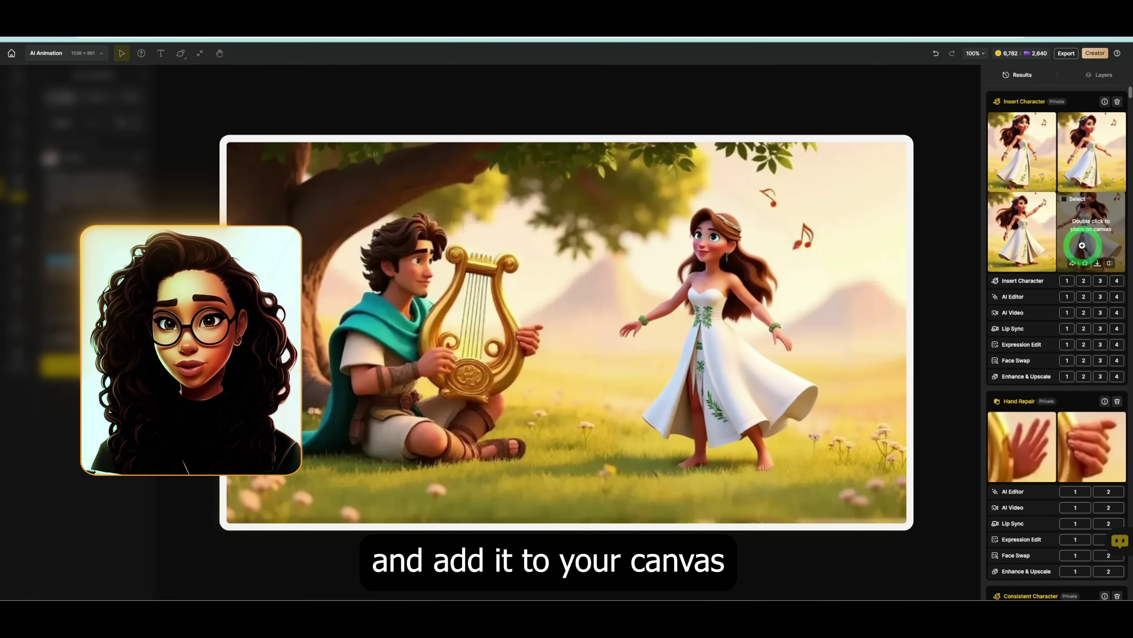
double_click(1028, 148)
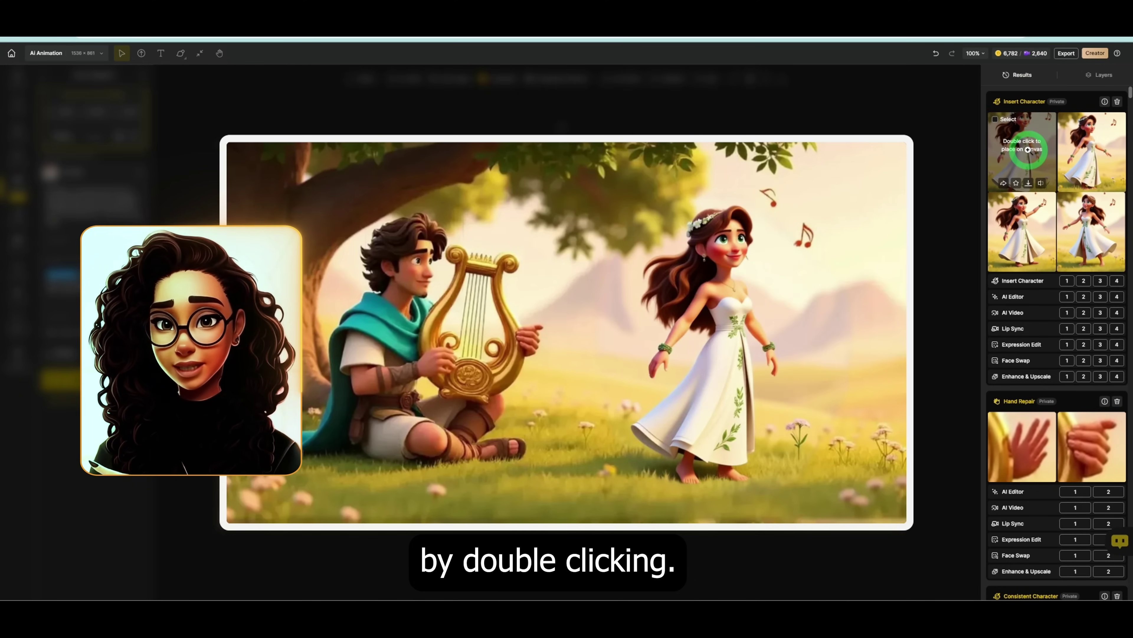
double_click(1028, 150)
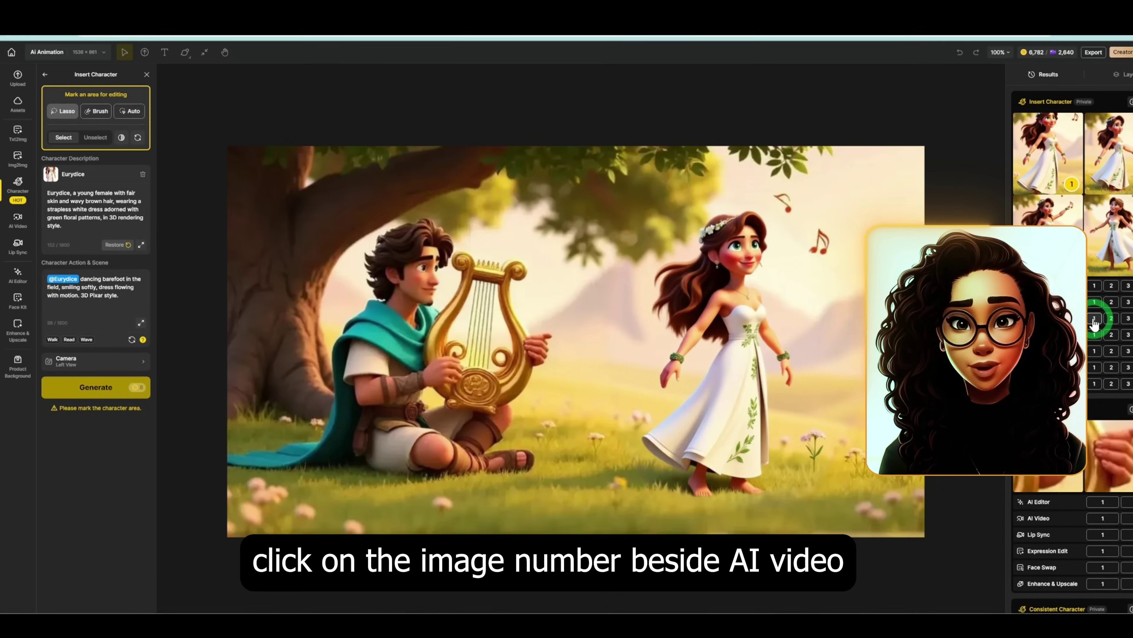
Step: Generate a 5-second AI video from the first Insert Character result using Kling 1.6 pro and the prompt "the young man plays his harp and the lady dances spinning round gently"
click(1094, 319)
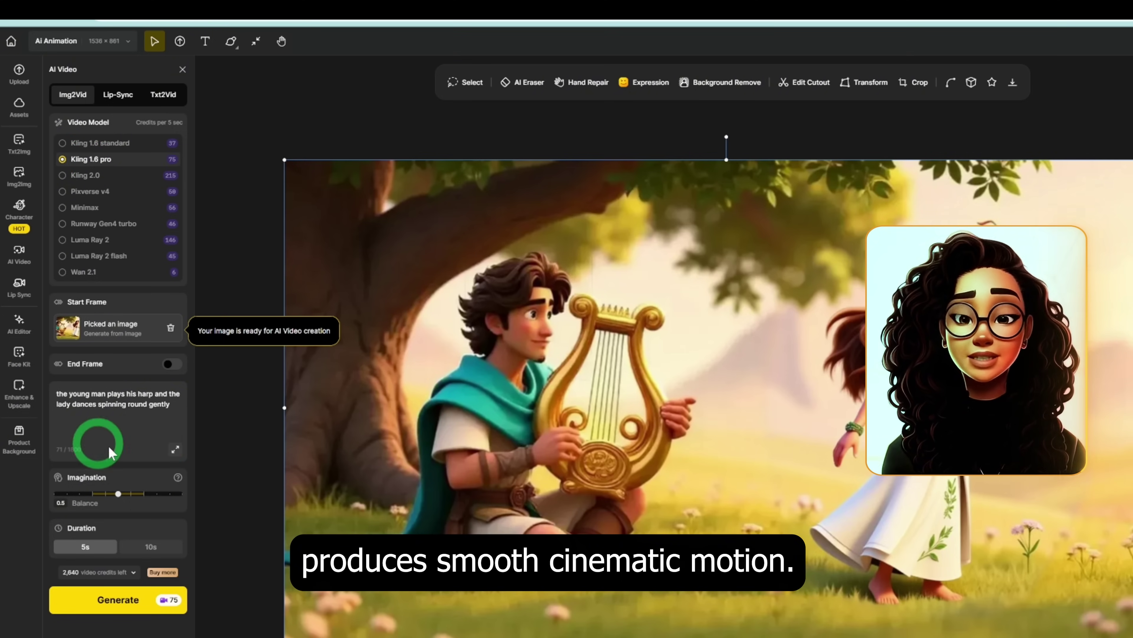
click(100, 418)
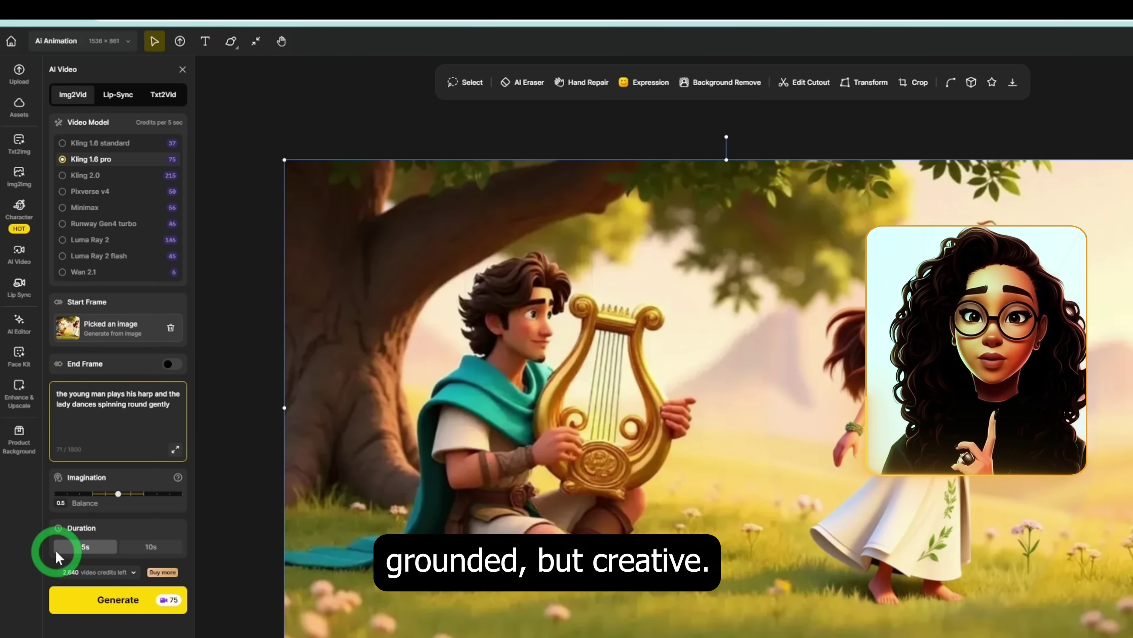
click(114, 600)
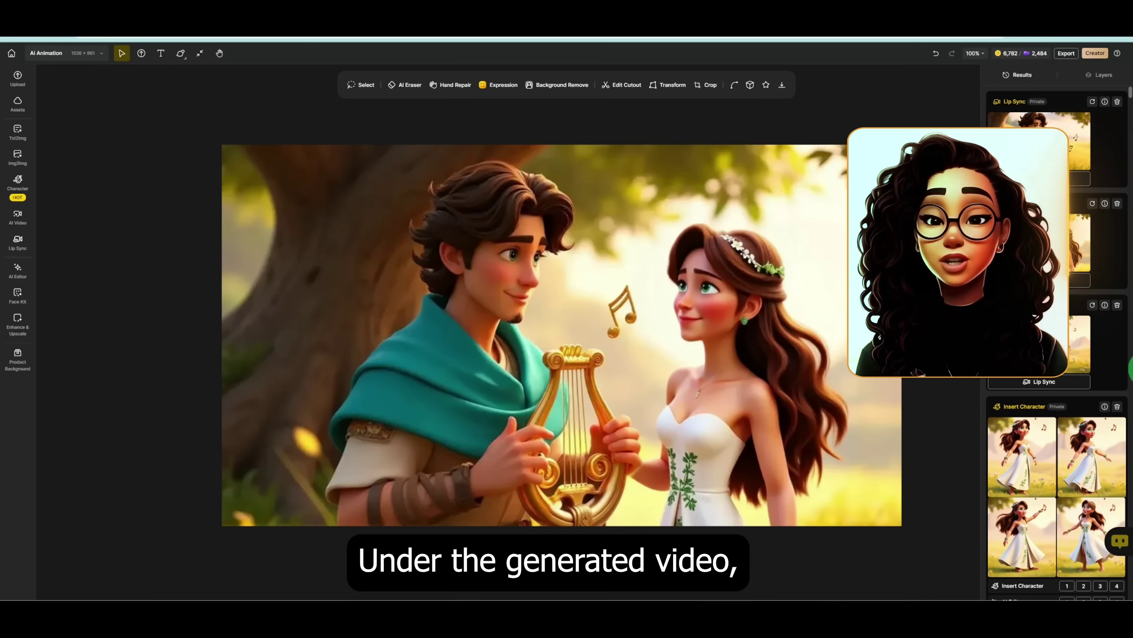
Step: Start Lip Sync for the generated close-up video of the couple and pick the woman's face as the one to sync
click(1039, 381)
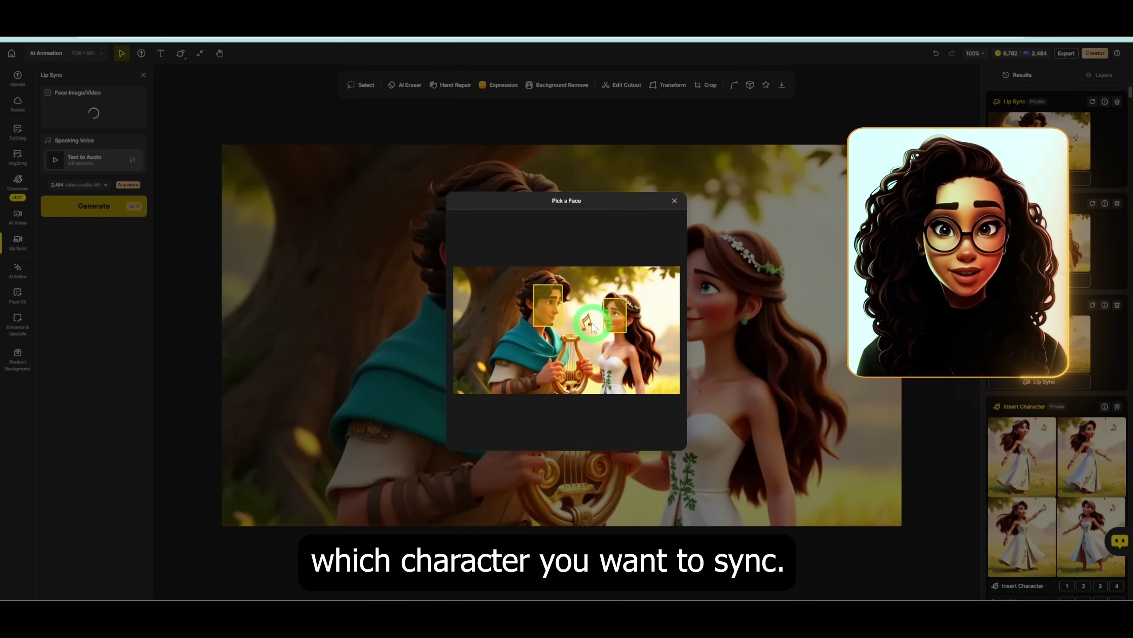
click(615, 322)
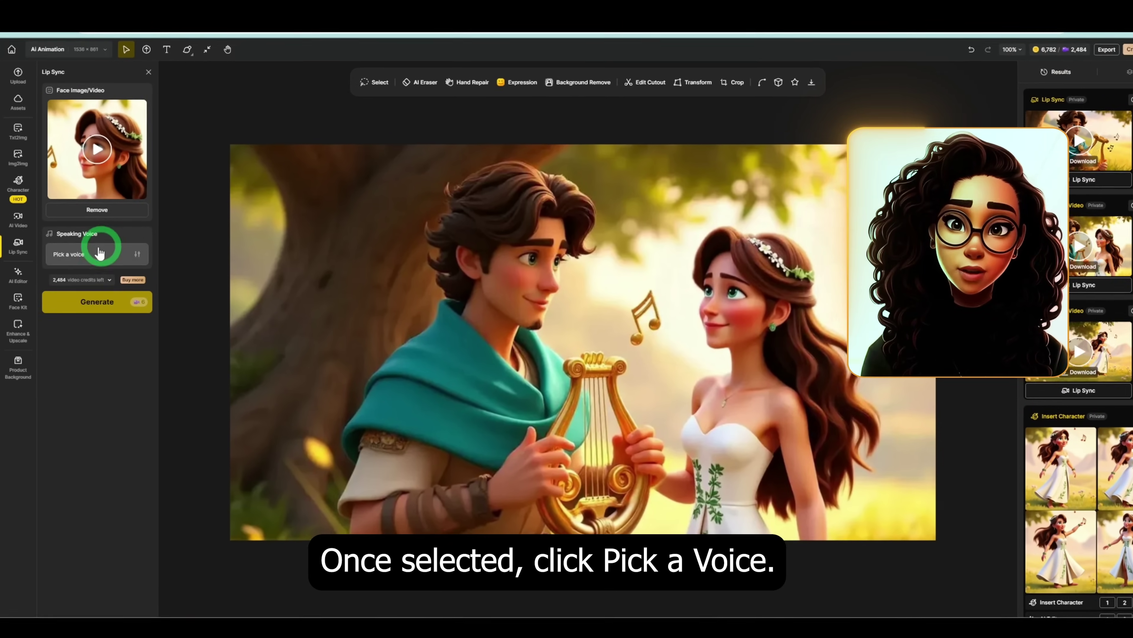
Step: Use the uploaded audio file Rv1.MP3 as the speaking voice and generate the lip-synced video of the woman
click(89, 250)
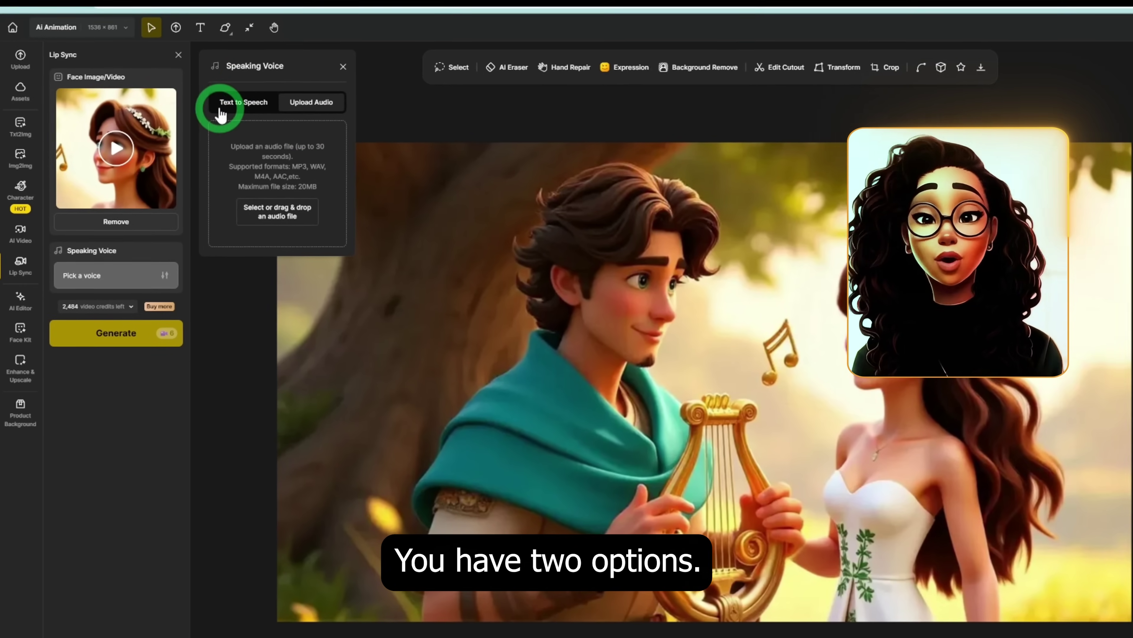
click(227, 106)
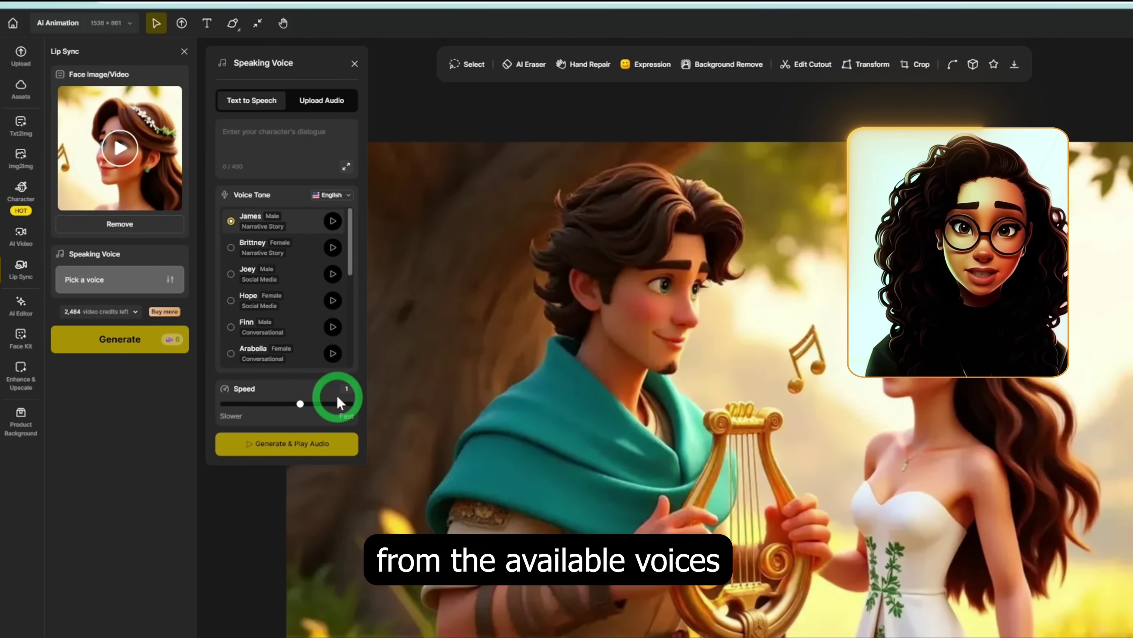
click(322, 100)
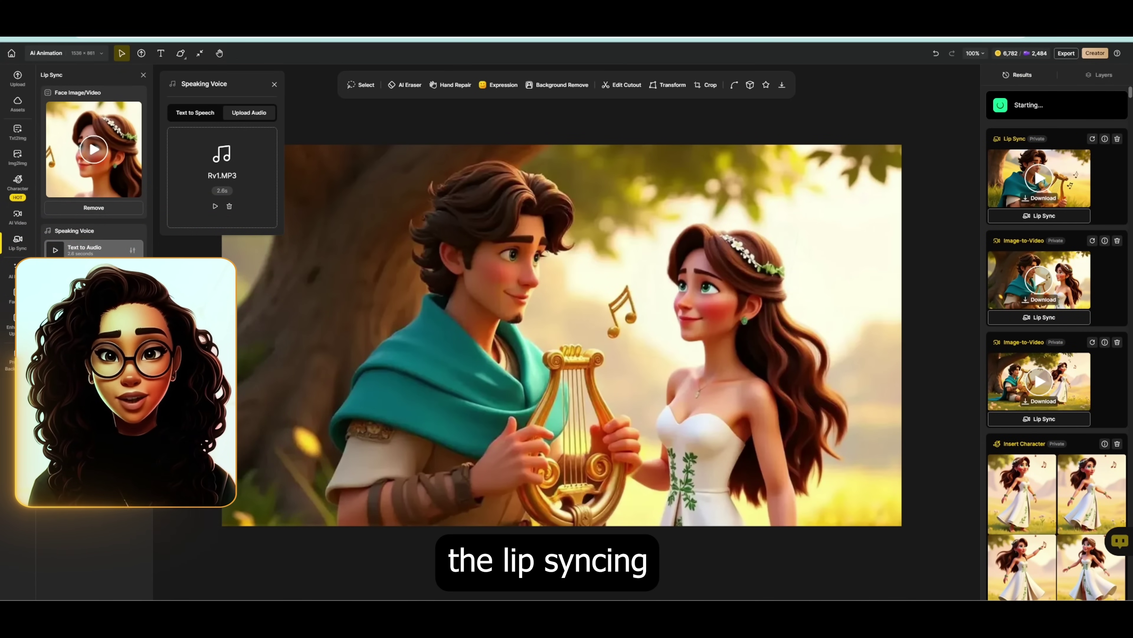
click(1043, 476)
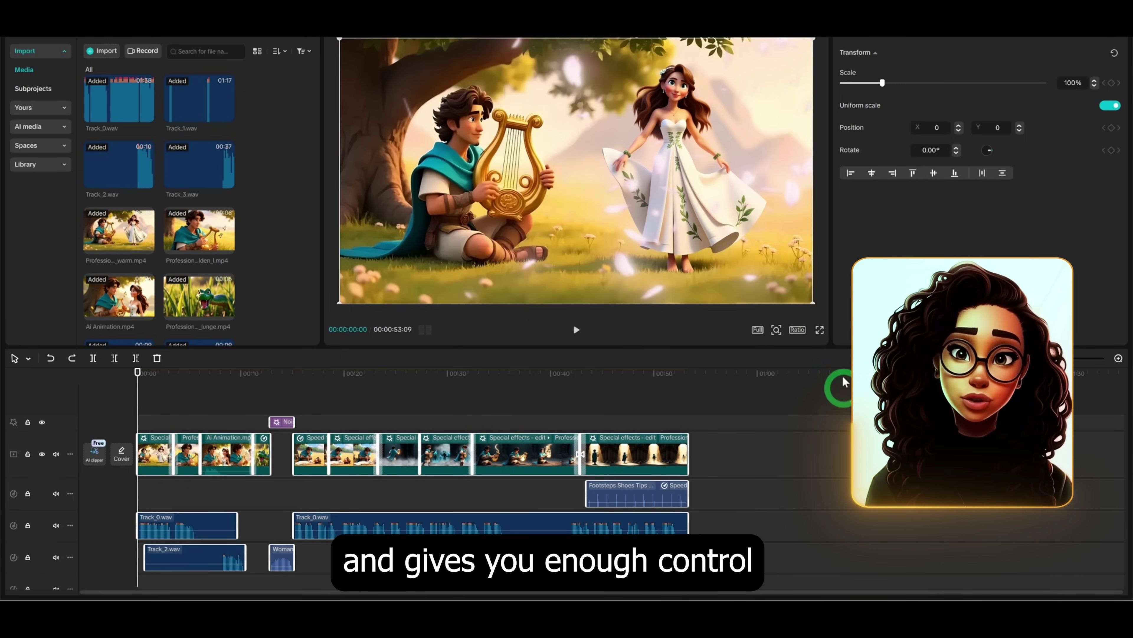
Step: In CapCut, examine the assembled animation along the timeline with its clip, voice, sound-effect and music tracks, and cancel the export
click(162, 422)
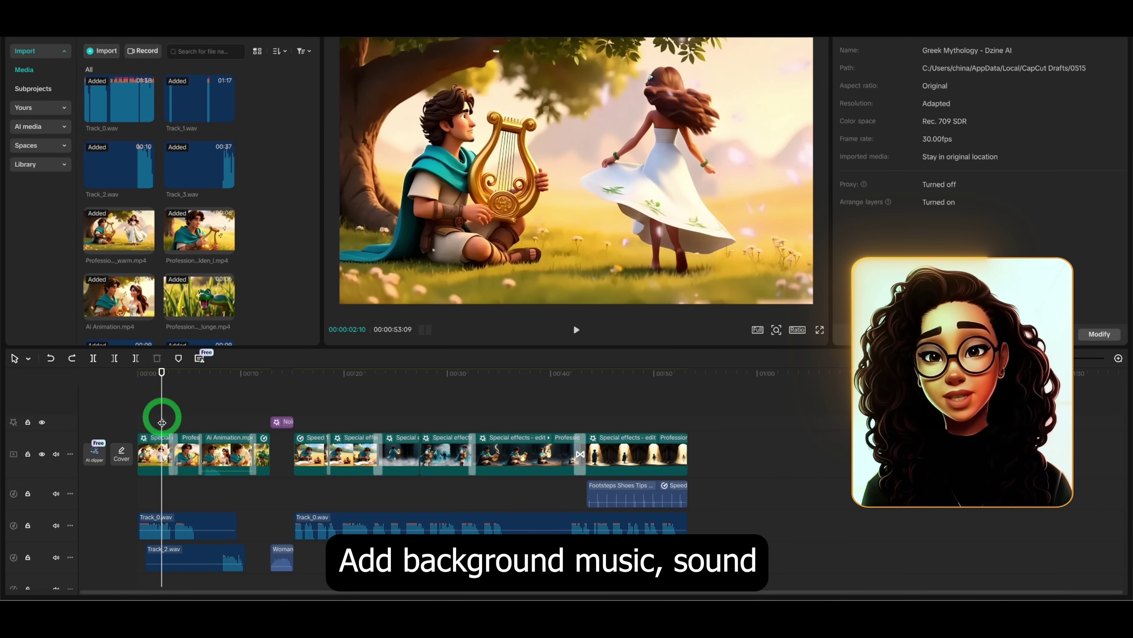
drag(165, 391, 122, 378)
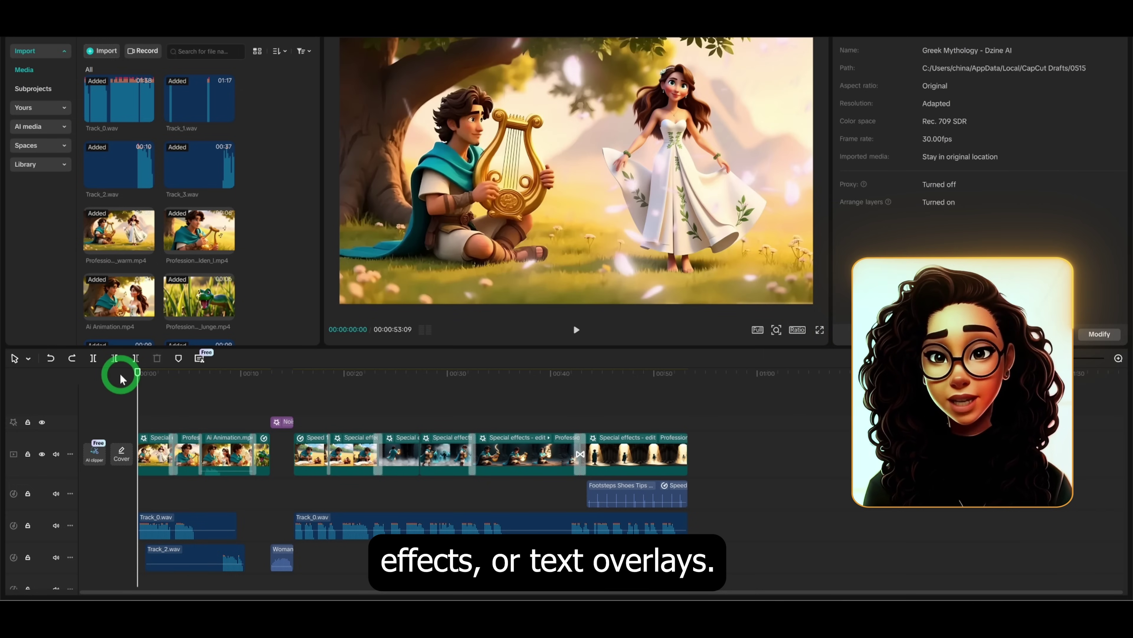
scroll(161, 393, down, 3)
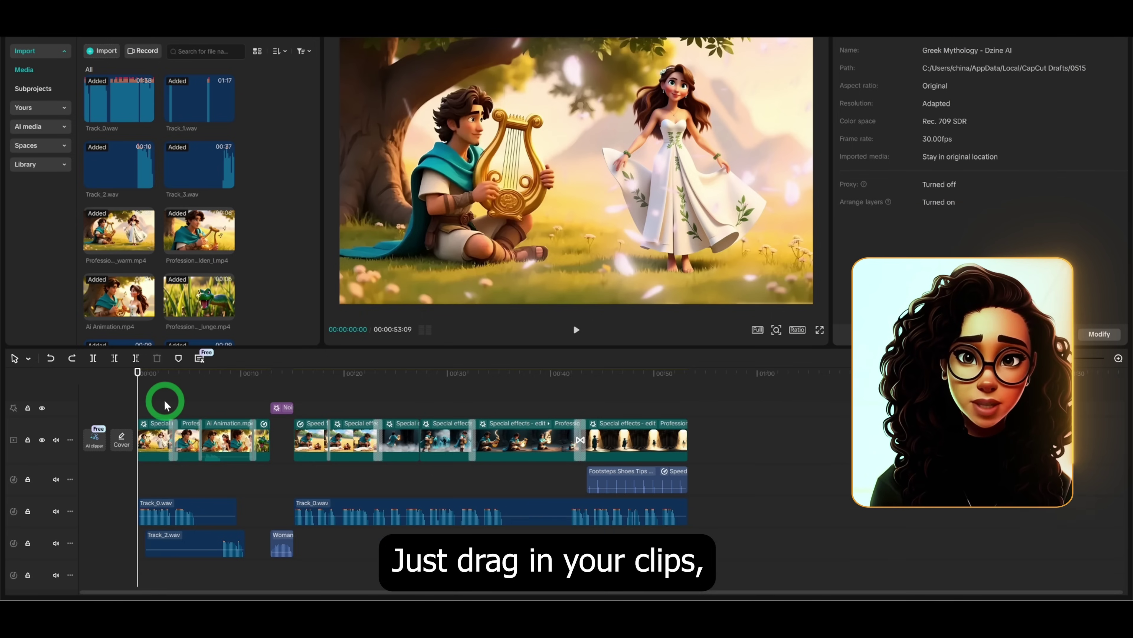
scroll(174, 439, down, 3)
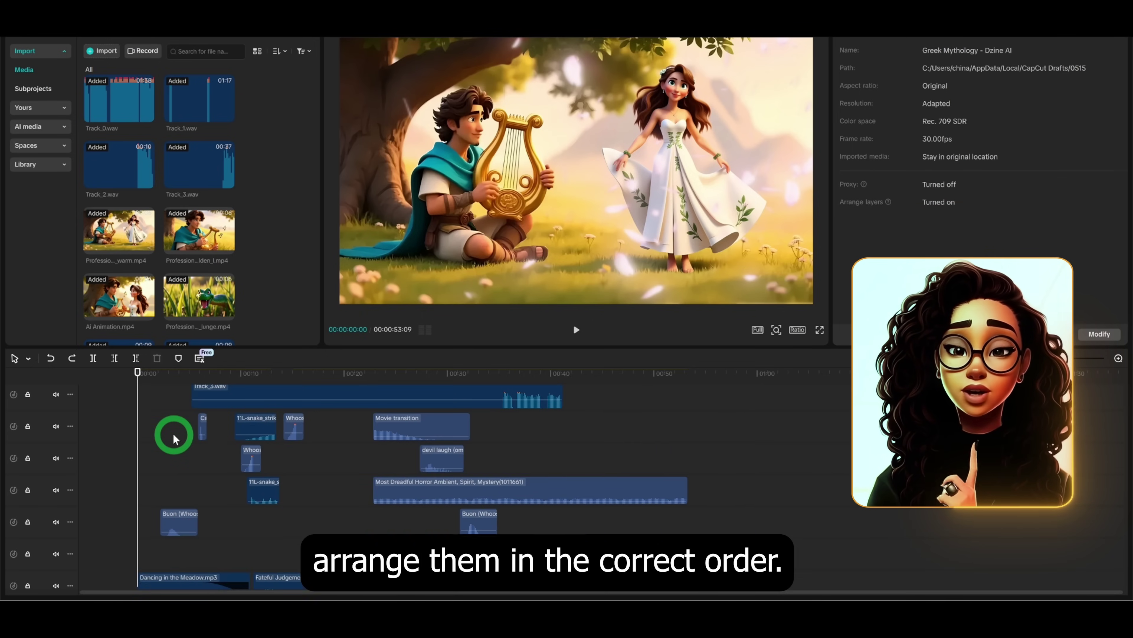
scroll(259, 463, up, 5)
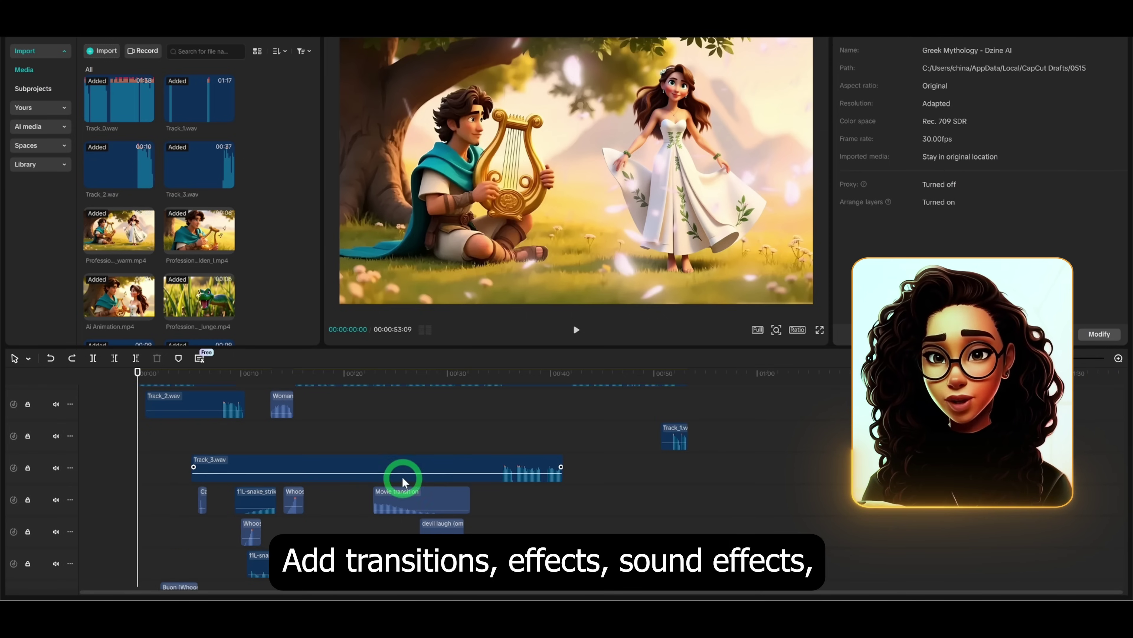
scroll(380, 469, up, 1)
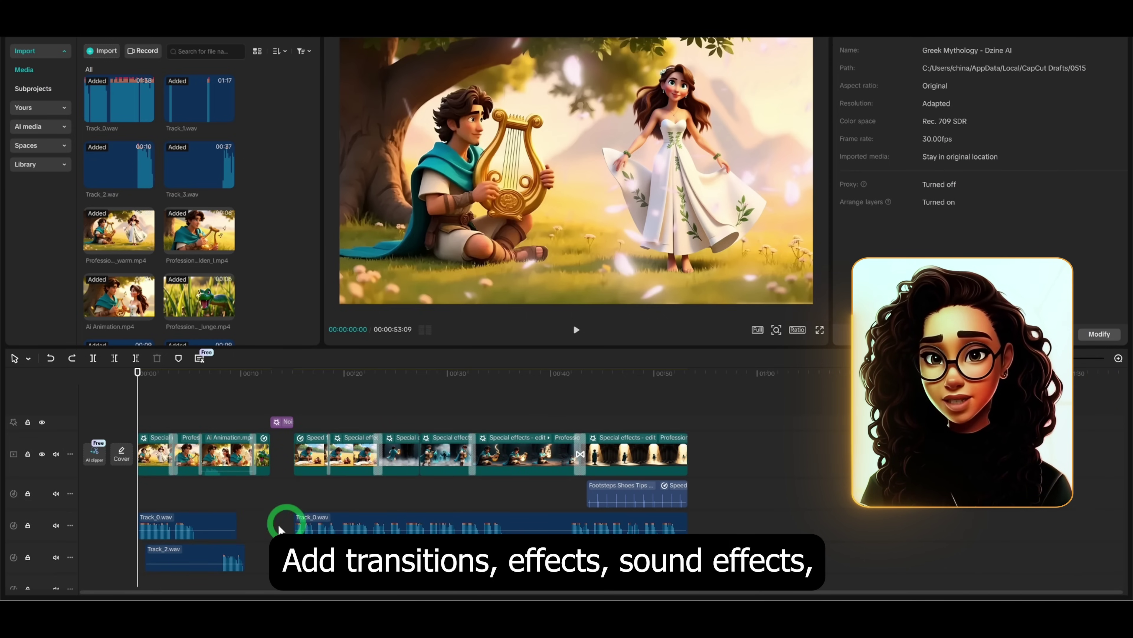
drag(129, 399, 476, 446)
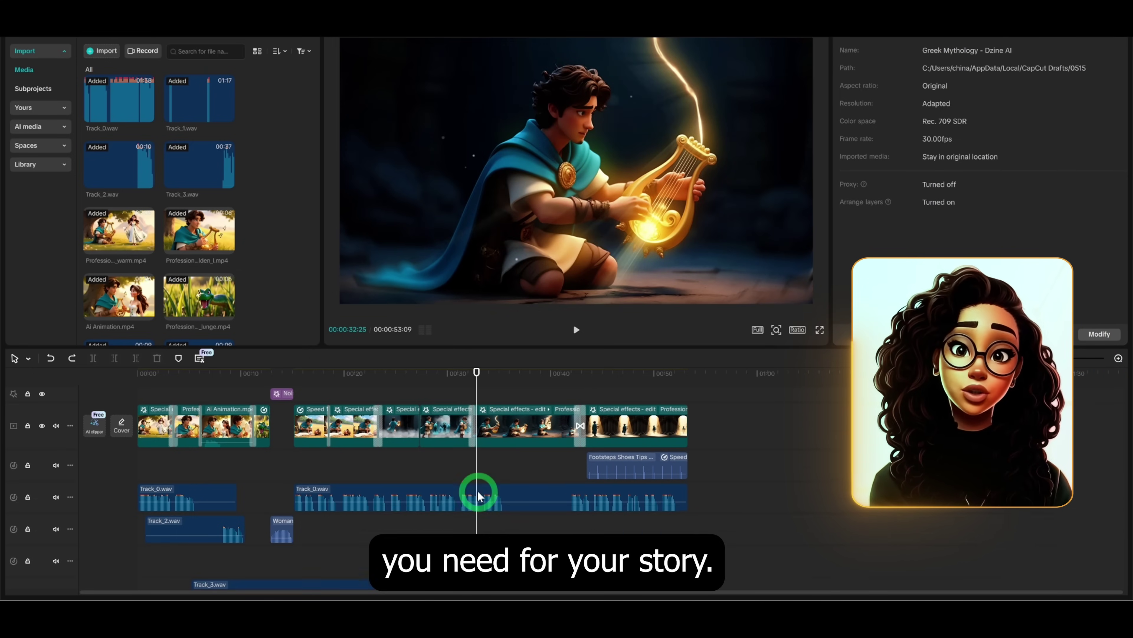
scroll(479, 491, down, 3)
scroll(478, 491, down, 2)
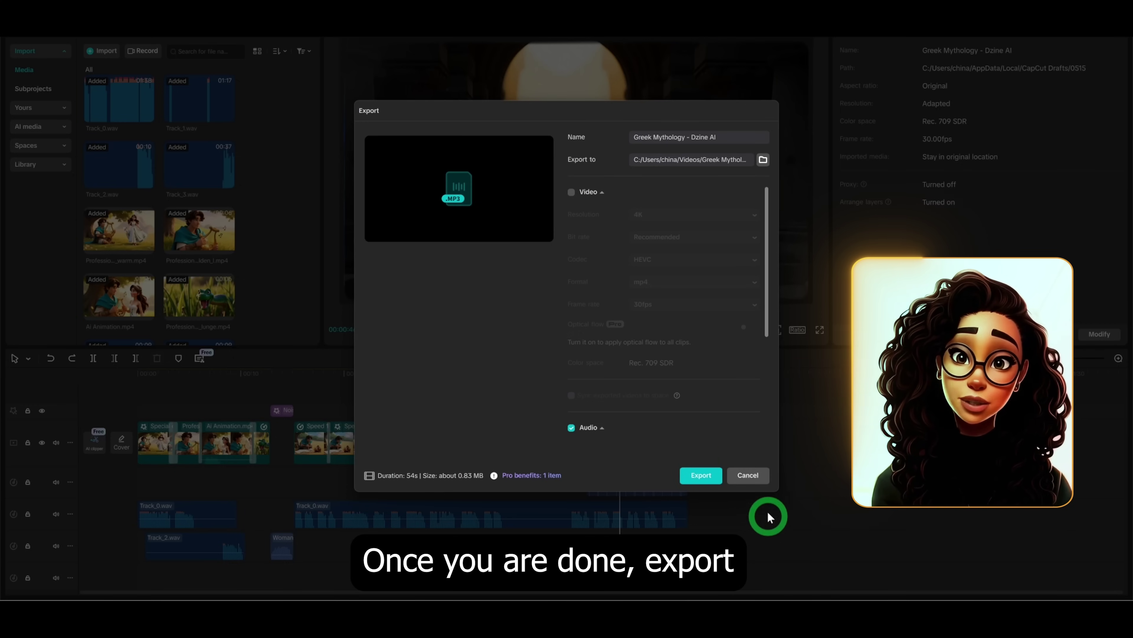
click(748, 475)
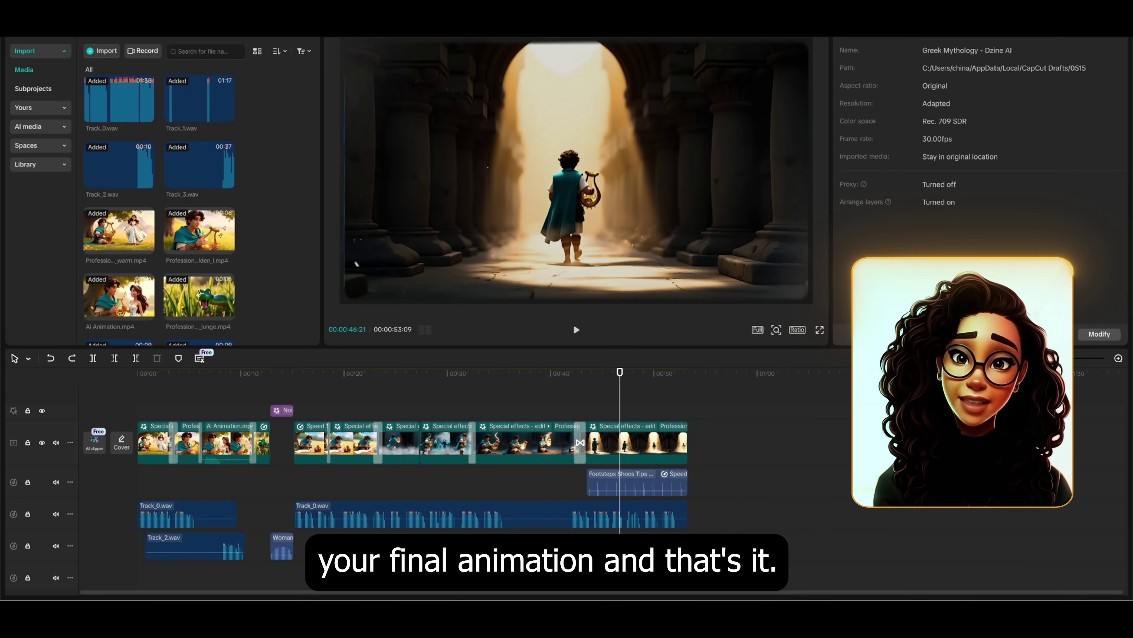